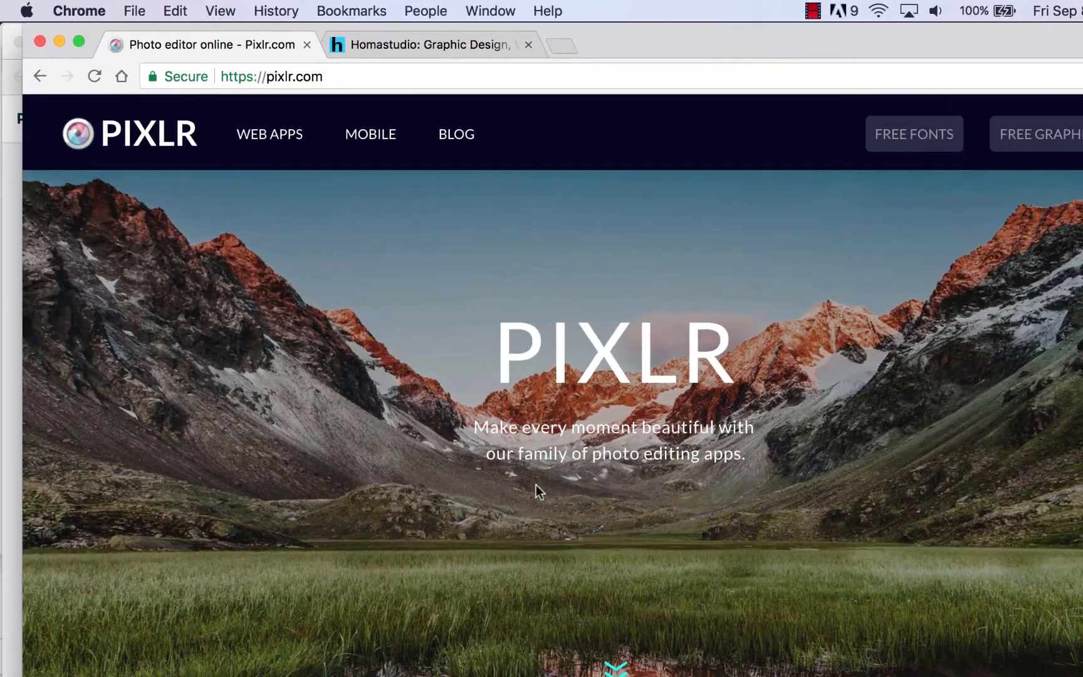
# Launch the Pixlr Editor web app from the Pixlr home page
pyautogui.scroll(-5, 649, 638)
pyautogui.scroll(-3, 536, 485)
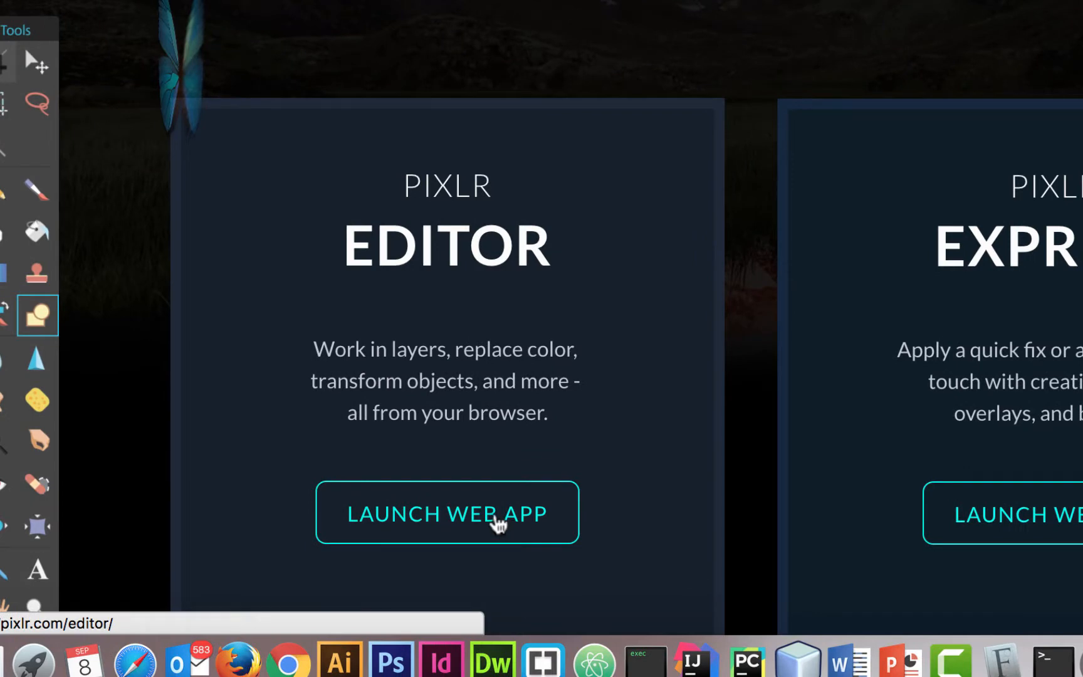
pyautogui.click(498, 523)
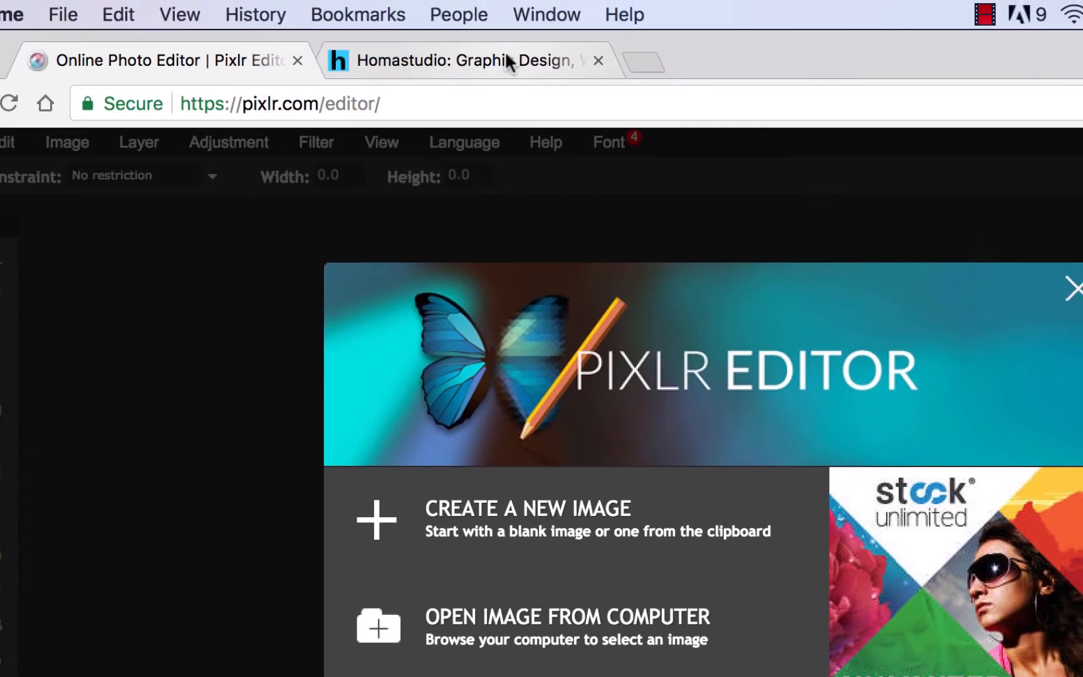
pyautogui.click(505, 56)
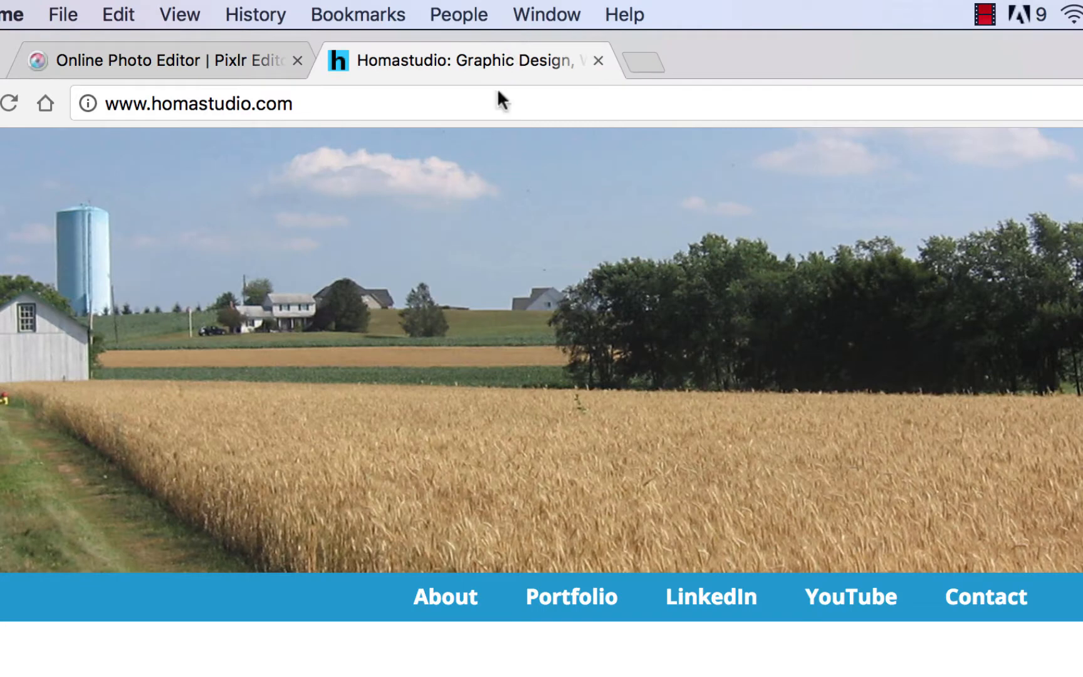
pyautogui.click(392, 100)
pyautogui.click(392, 100)
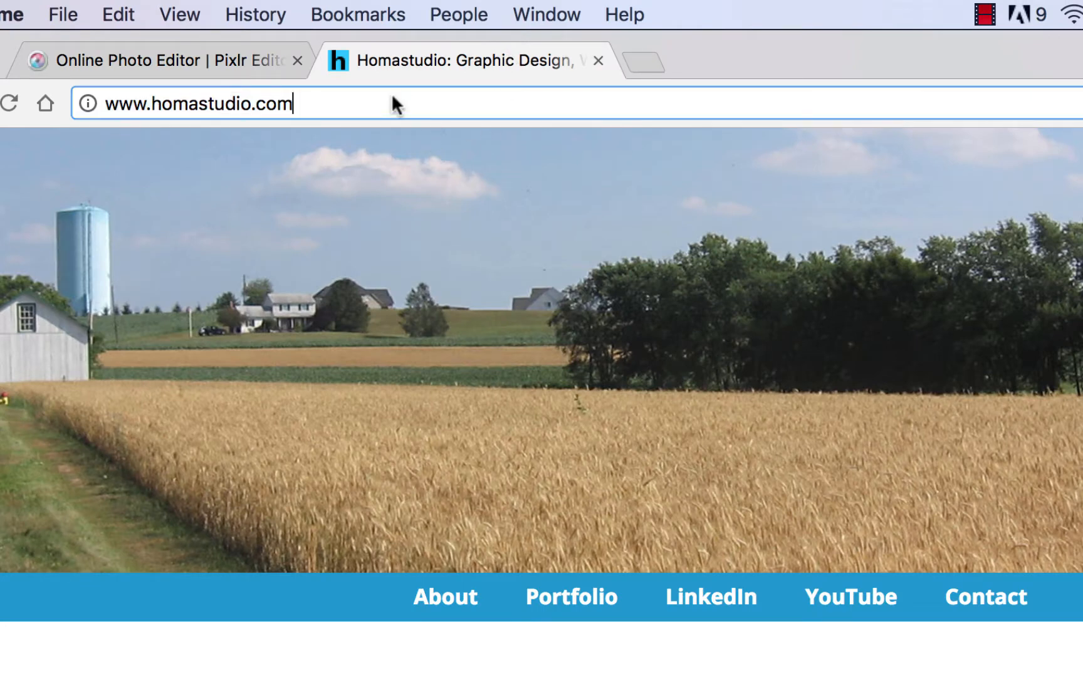
pyautogui.write('/img')
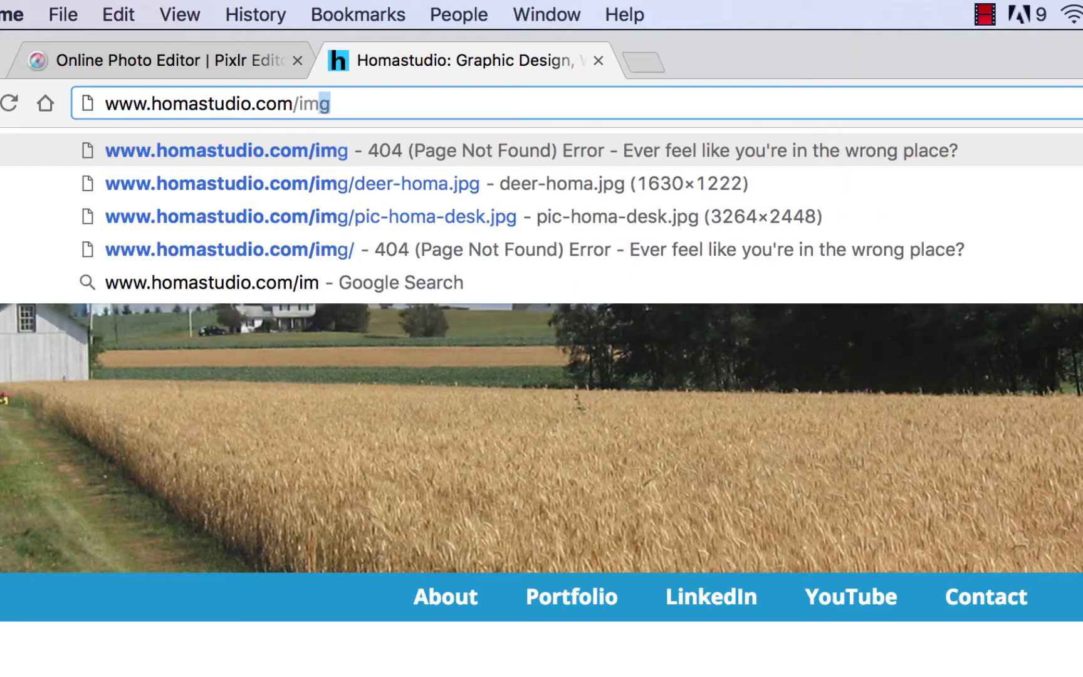
pyautogui.write('/deer-homa.jpg')
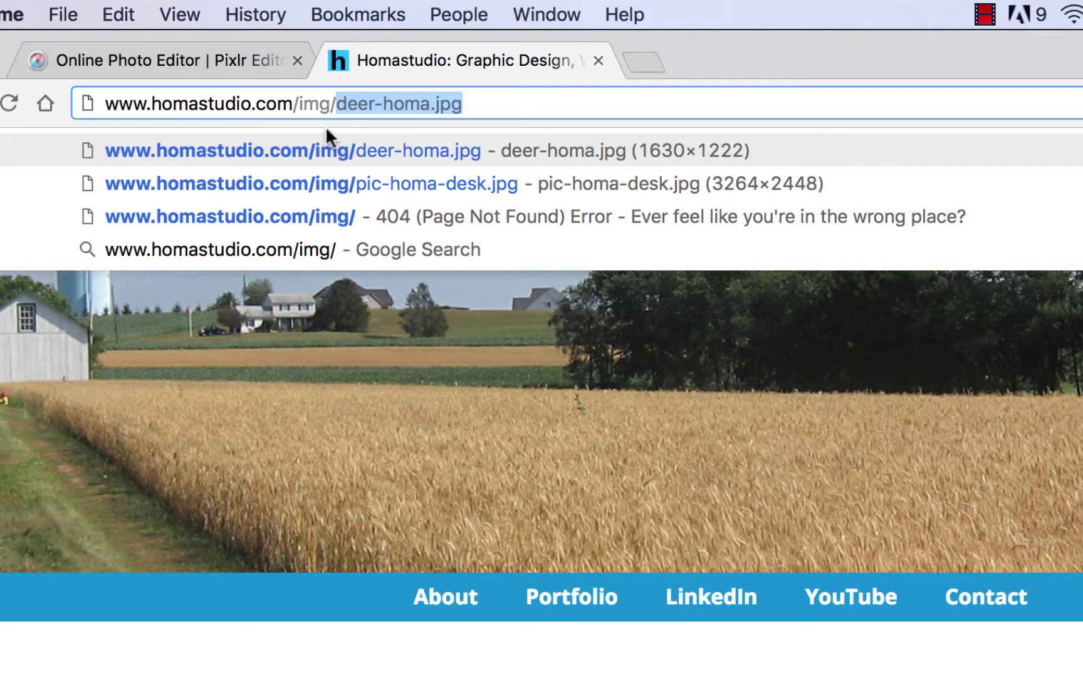
pyautogui.press('Return')
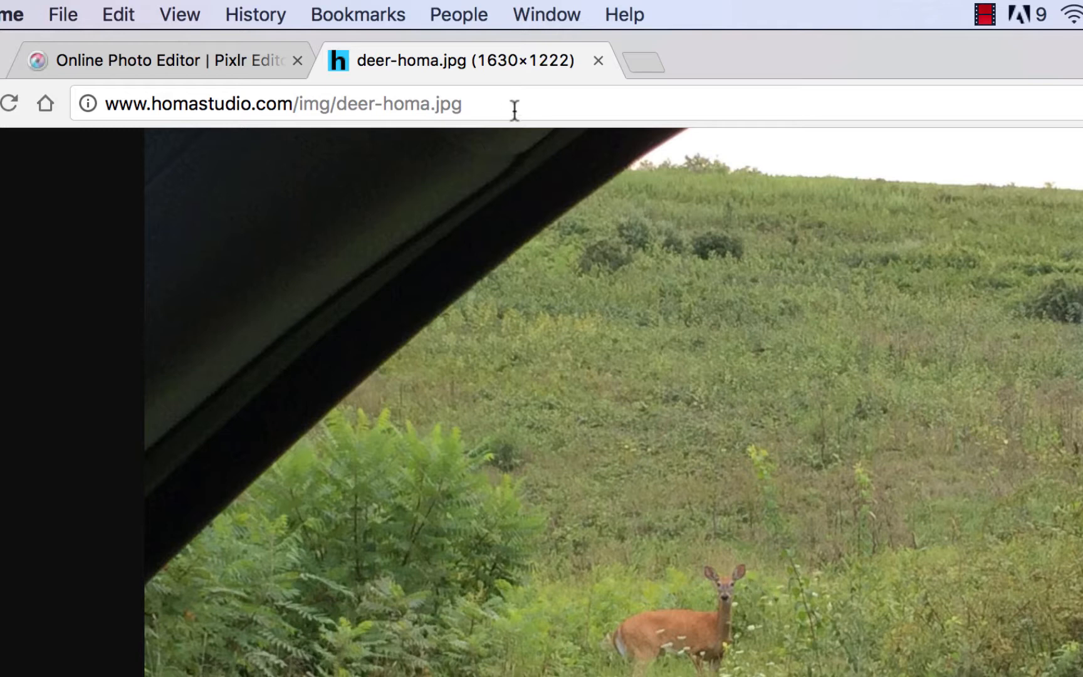
# Copy the deer photo's web address and open the image from that URL in Pixlr Editor
pyautogui.moveTo(479, 96); pyautogui.dragTo(264, 73)
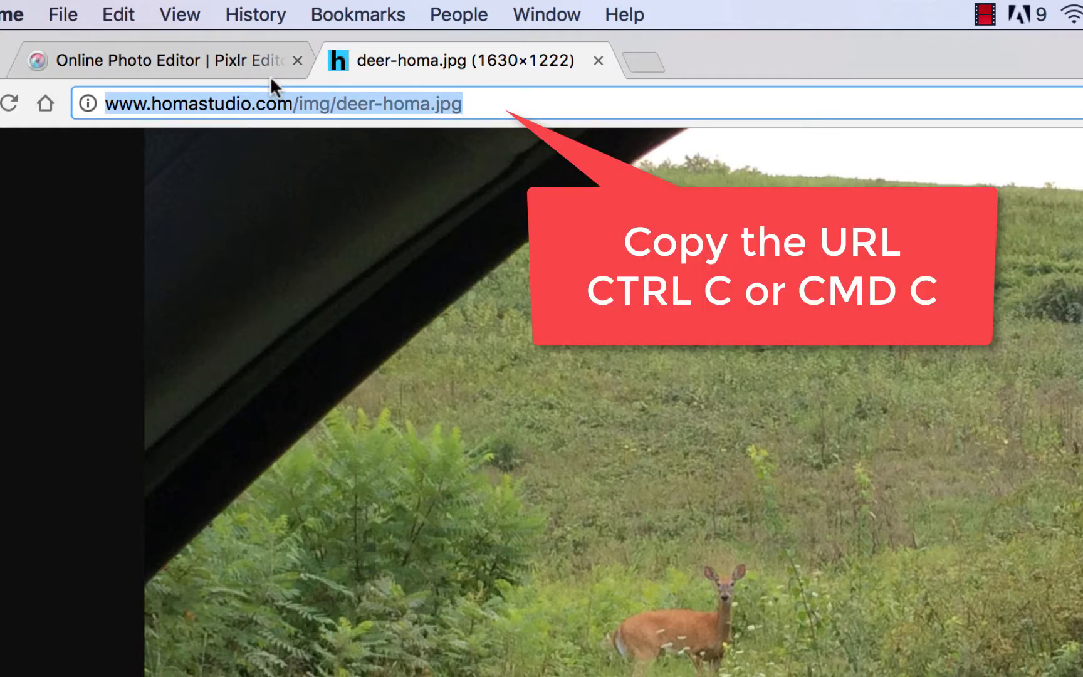
pyautogui.press('super+c')
pyautogui.click(220, 59)
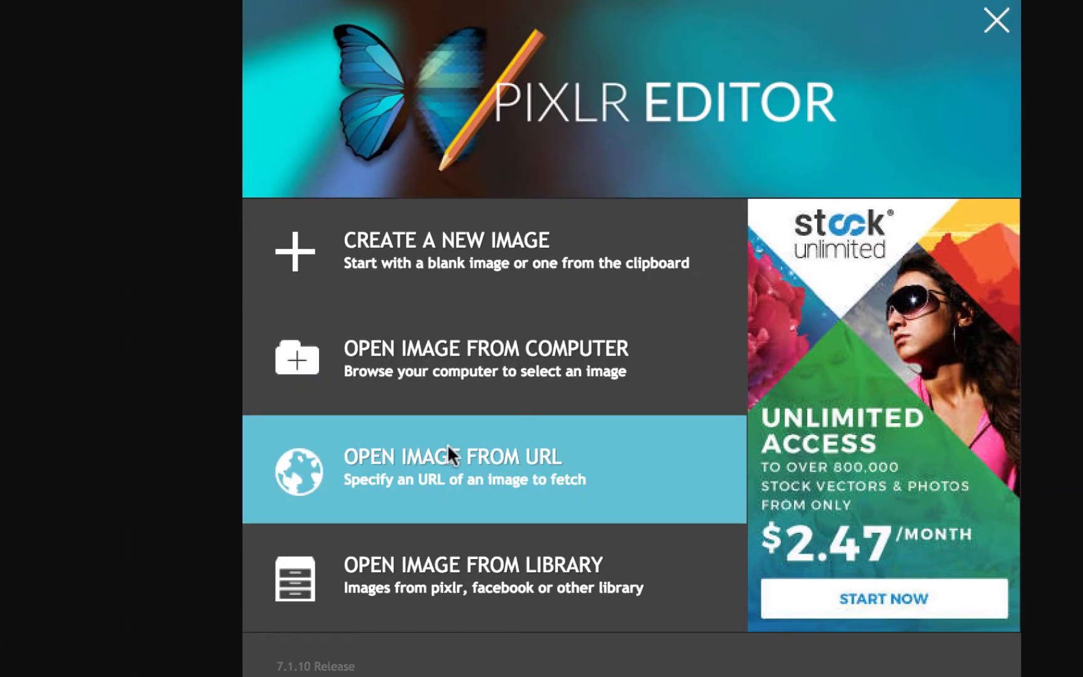
pyautogui.click(447, 443)
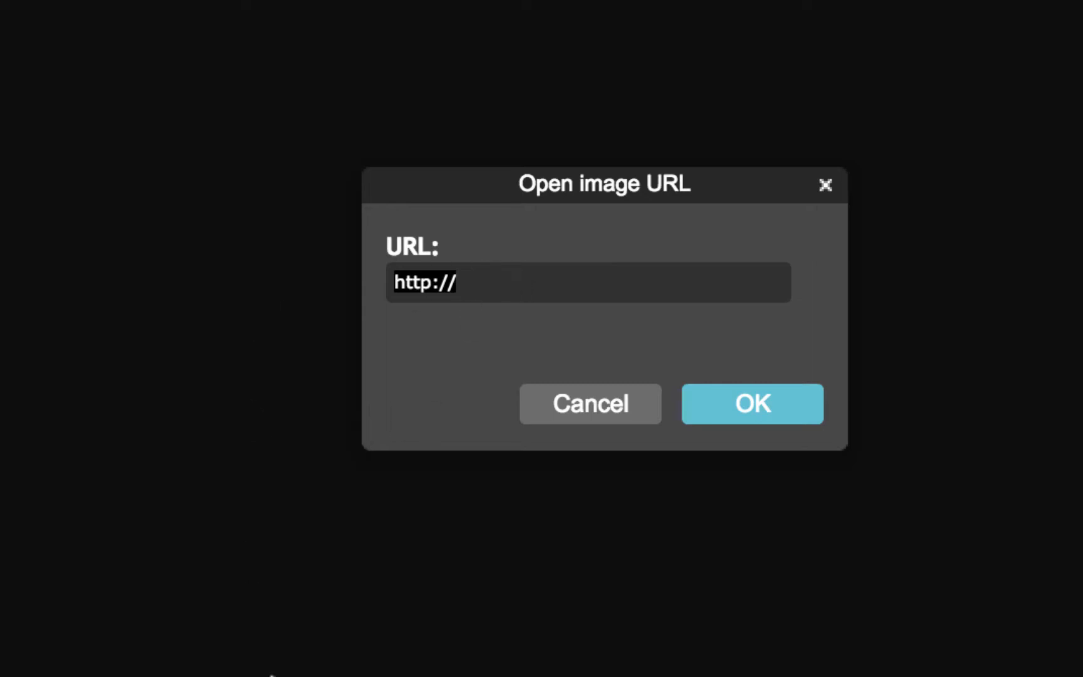
pyautogui.hotkey('ctrl', 'v')
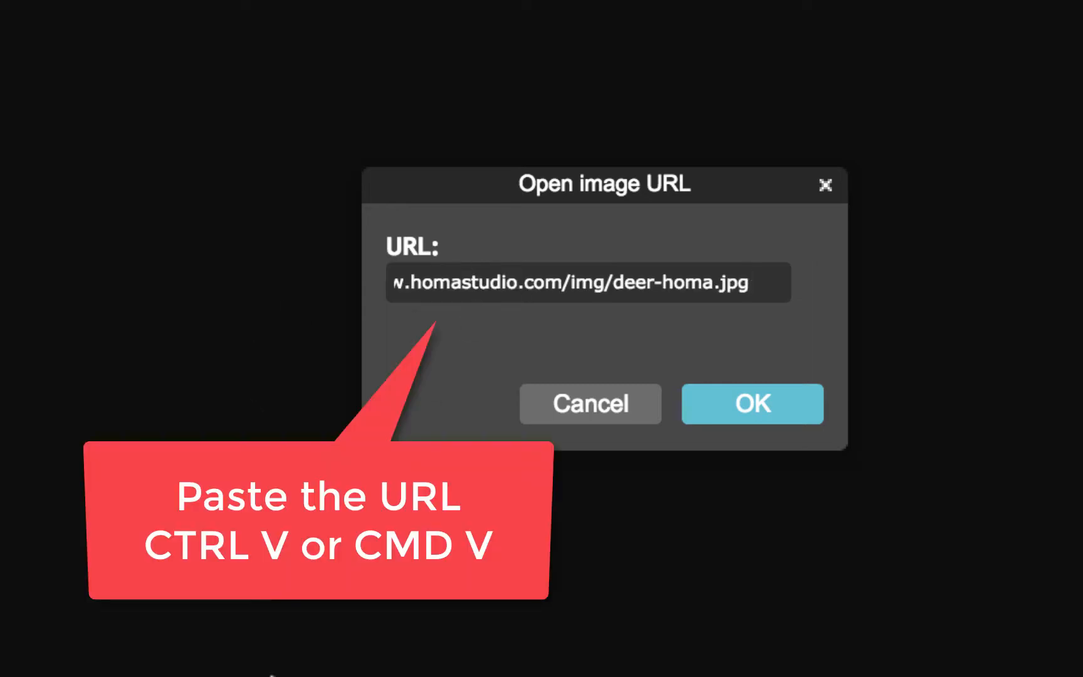
pyautogui.click(788, 403)
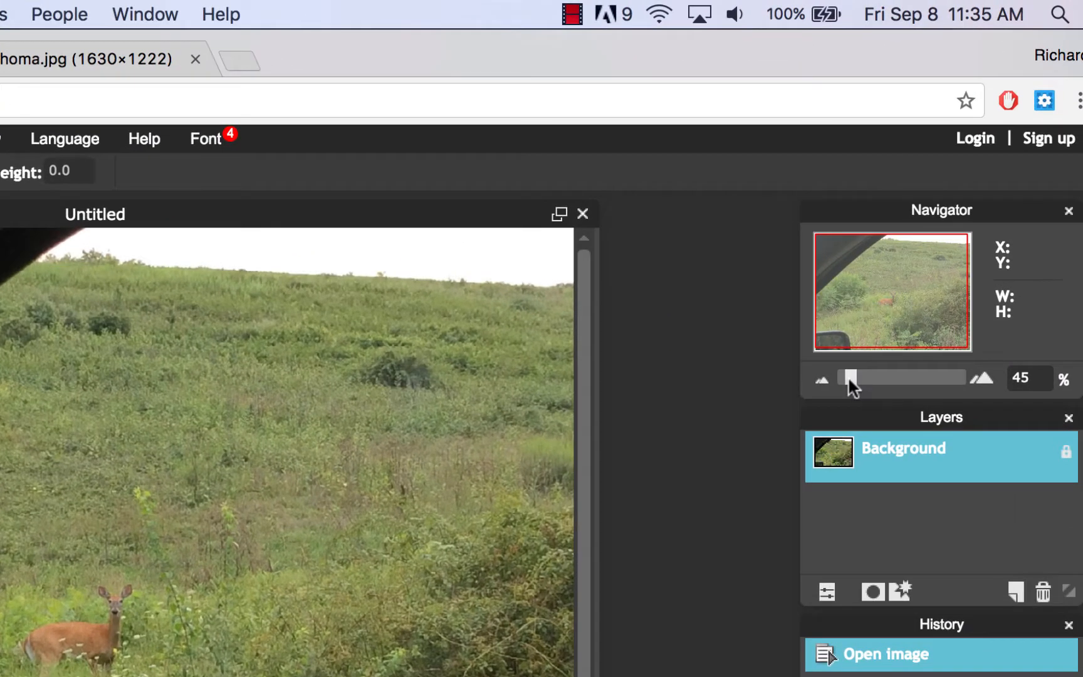
# Draw an unrestricted, roughly square crop frame around the deer with the Crop tool
pyautogui.moveTo(848, 379); pyautogui.dragTo(862, 380)
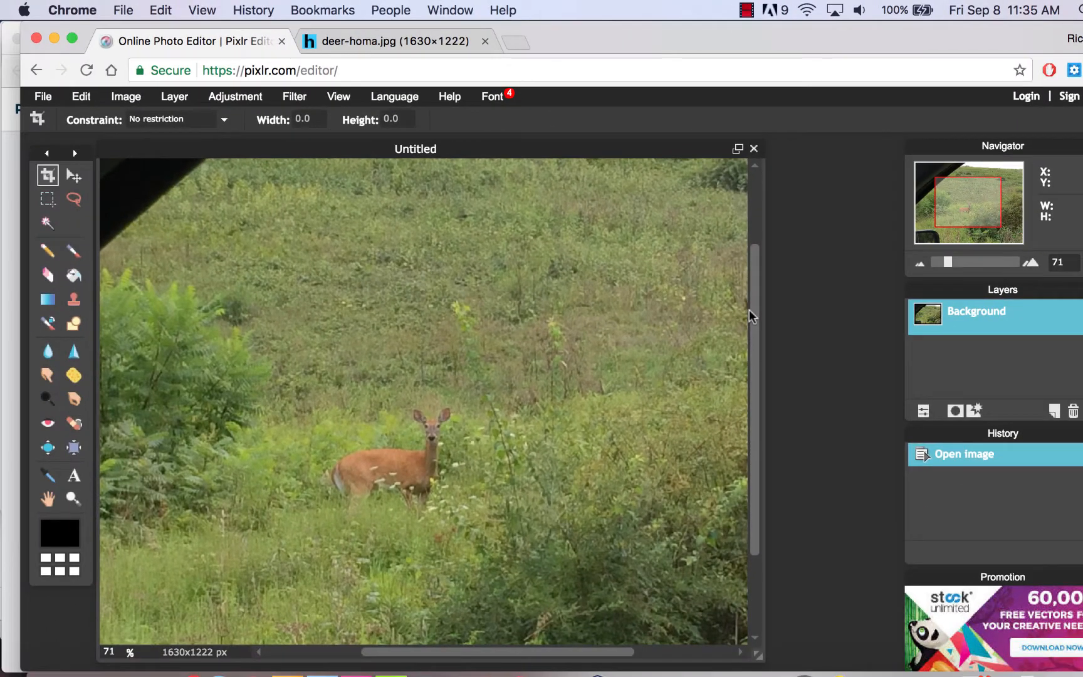
pyautogui.moveTo(579, 455); pyautogui.dragTo(579, 459)
pyautogui.moveTo(753, 326); pyautogui.dragTo(753, 355)
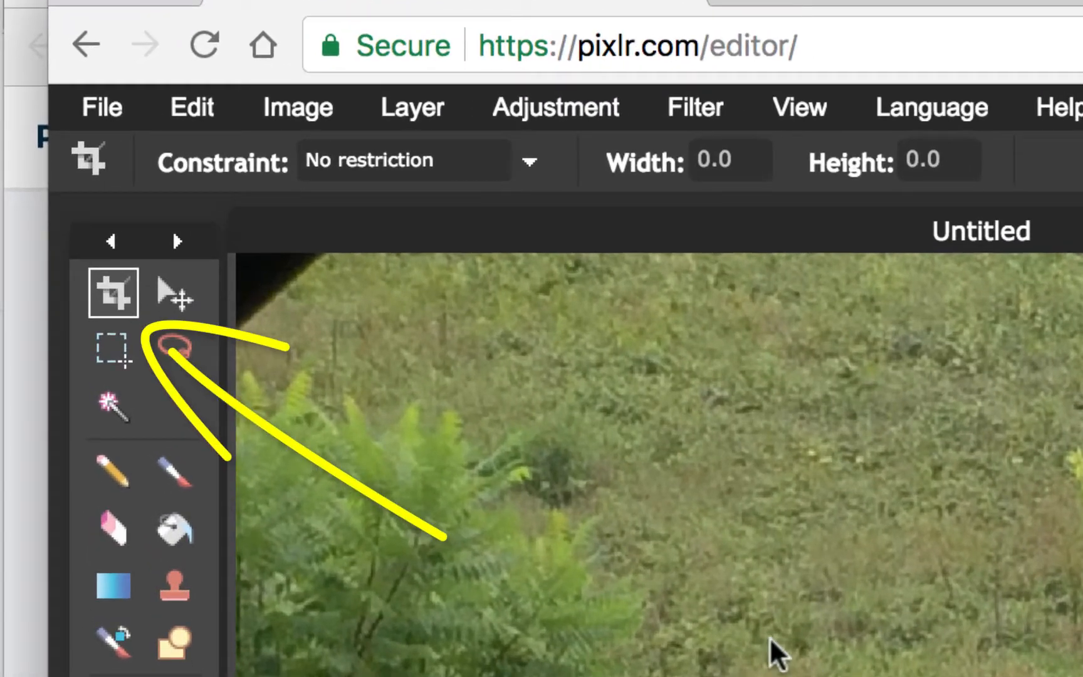
pyautogui.moveTo(741, 605); pyautogui.dragTo(819, 676)
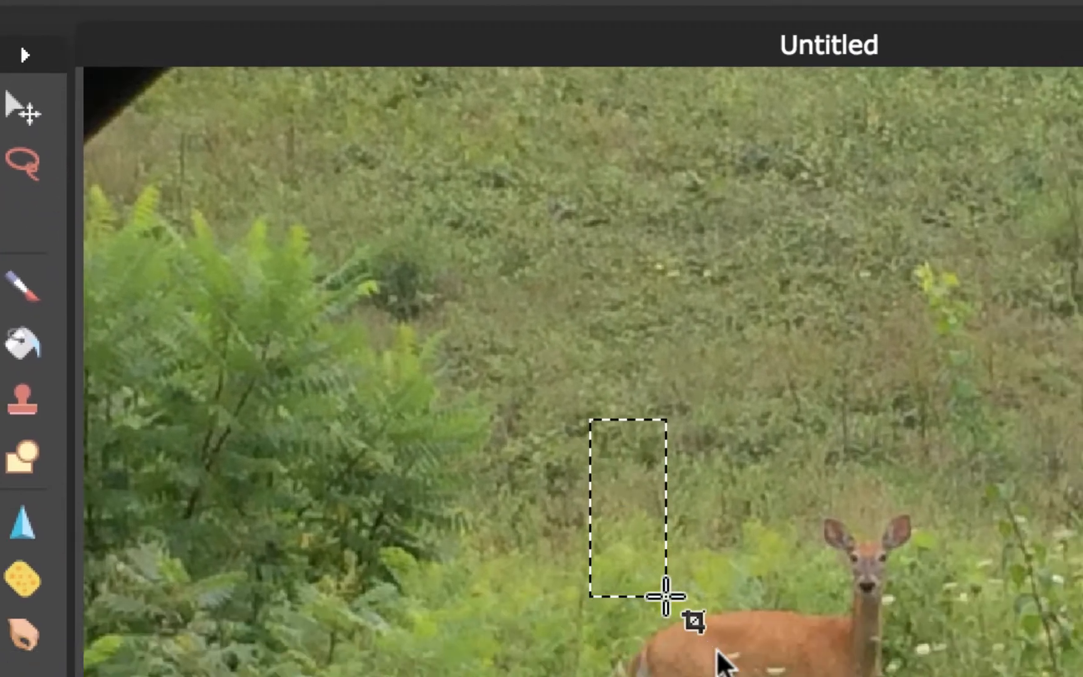
pyautogui.moveTo(666, 595); pyautogui.dragTo(960, 676)
pyautogui.moveTo(763, 555); pyautogui.dragTo(770, 564)
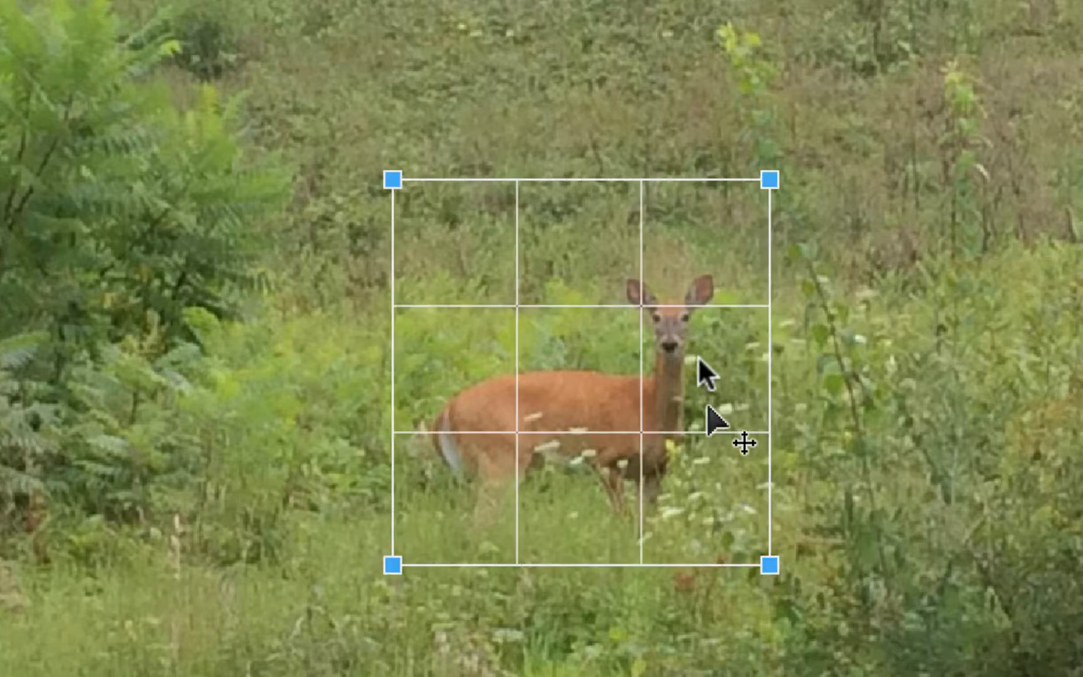
# Shrink and shift the crop frame to place the deer's head near its upper-right thirds intersection, and apply the crop
pyautogui.moveTo(683, 307); pyautogui.dragTo(688, 348)
pyautogui.moveTo(769, 589); pyautogui.dragTo(740, 561)
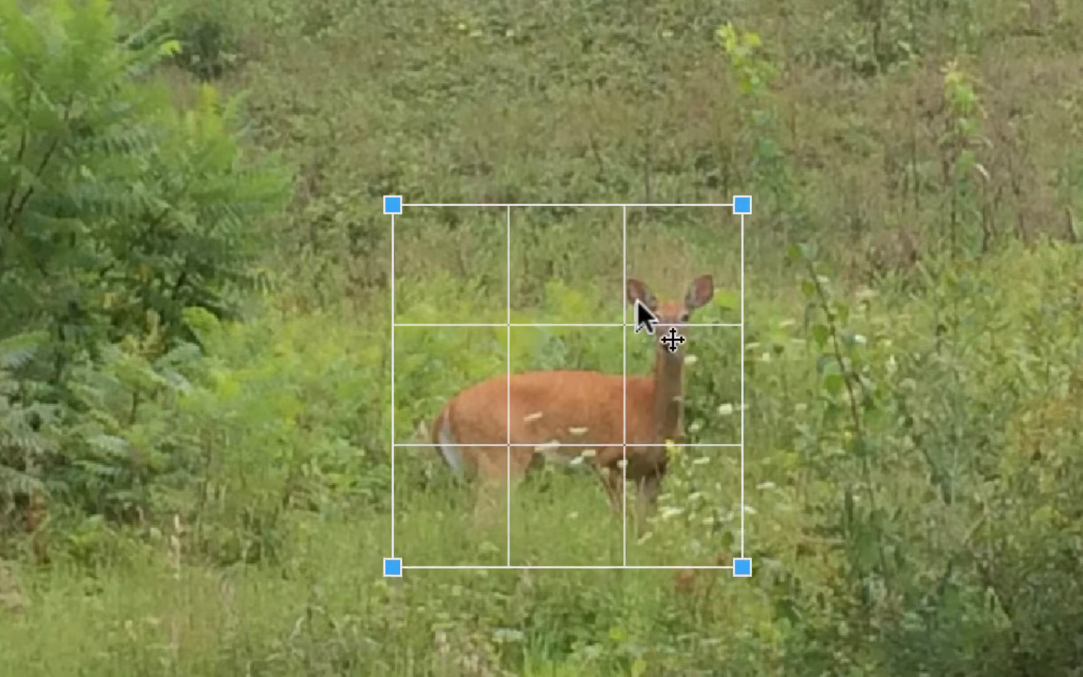
pyautogui.moveTo(637, 299); pyautogui.dragTo(635, 306)
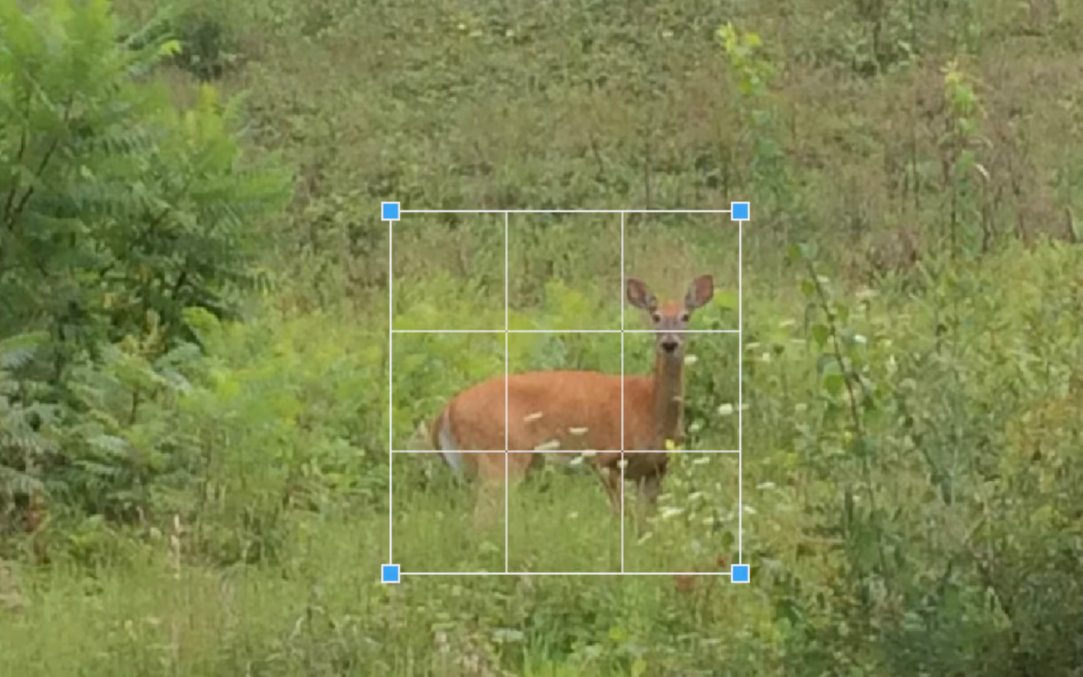
pyautogui.press('Return')
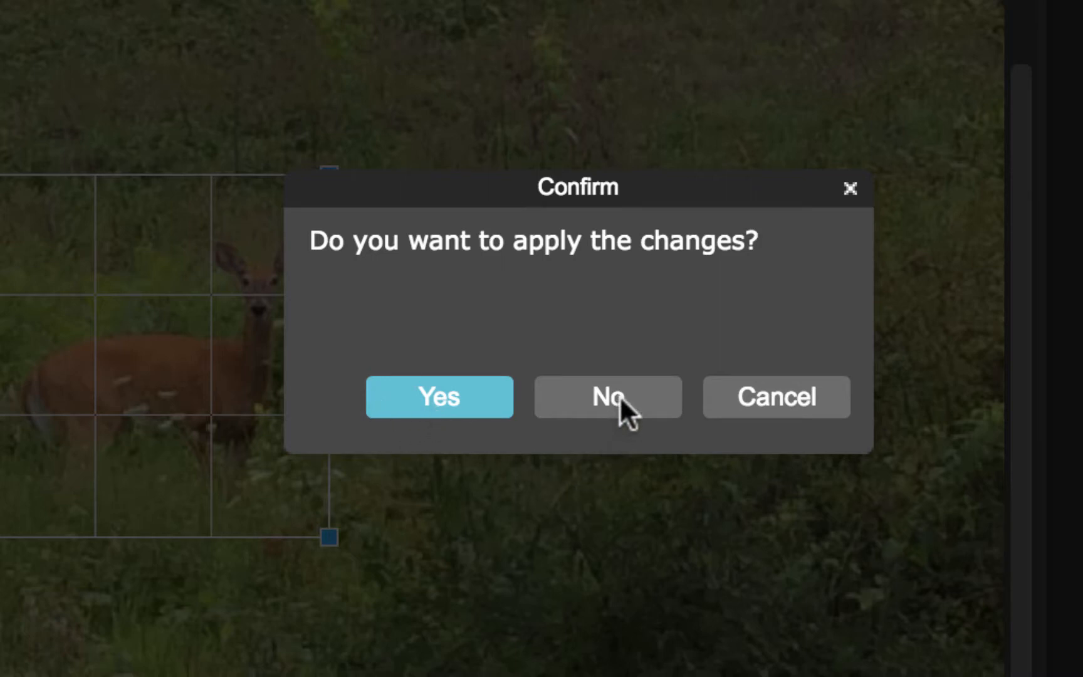
pyautogui.click(802, 395)
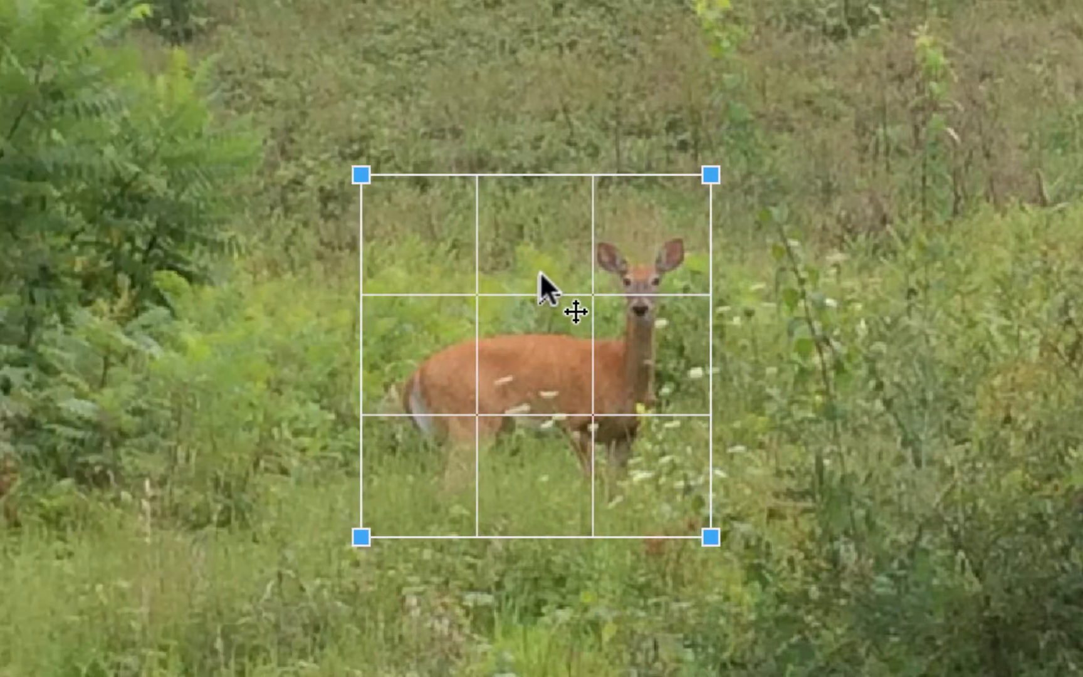
pyautogui.press('Return')
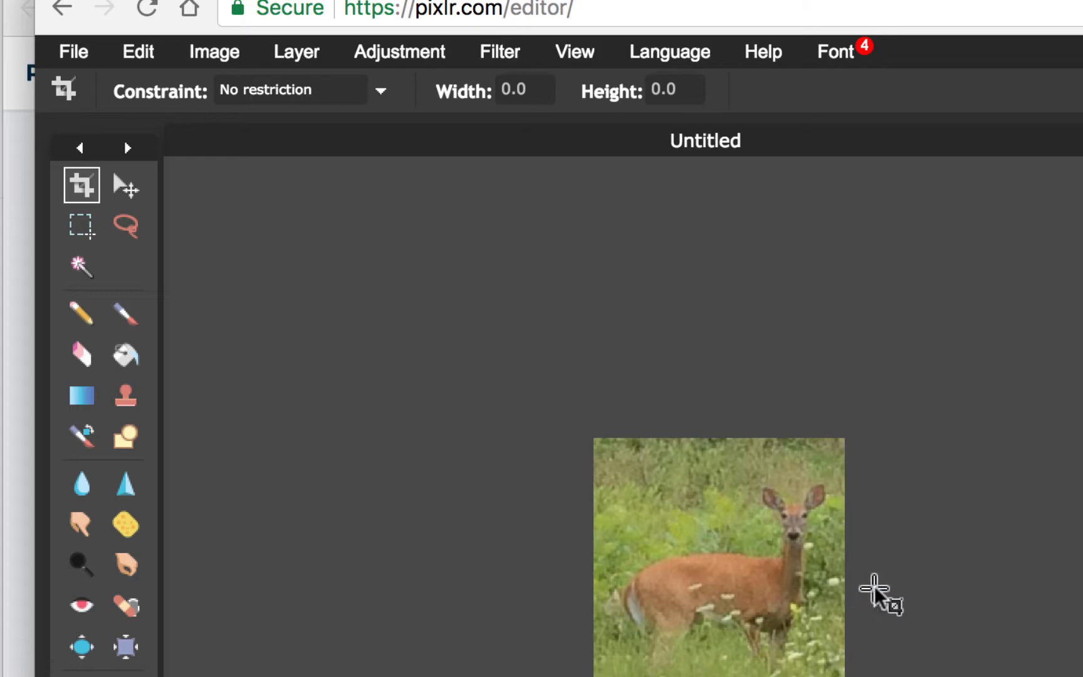
# Apply a Levels adjustment to the cropped photo with input black point 17 and white point 221
pyautogui.click(427, 50)
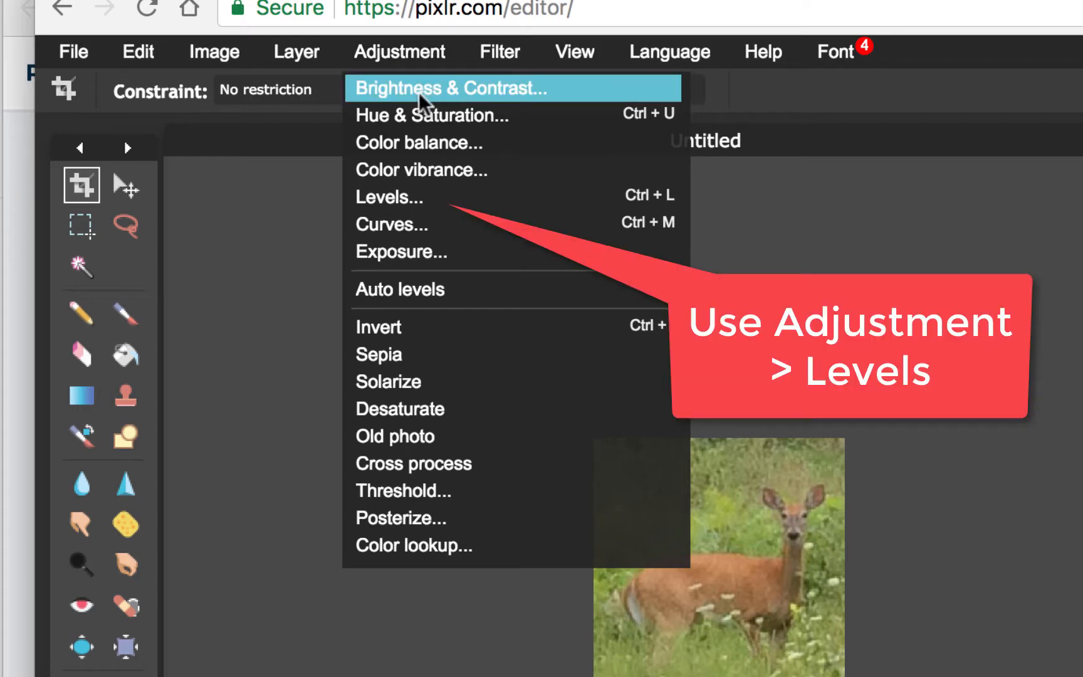
pyautogui.click(393, 195)
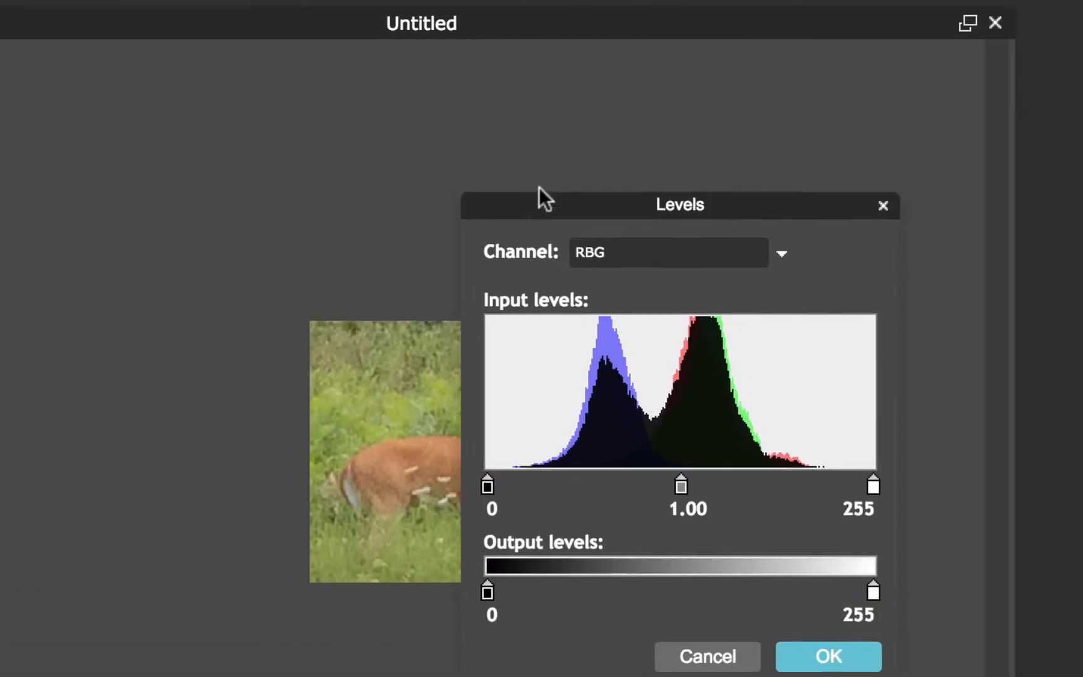
pyautogui.moveTo(539, 203); pyautogui.dragTo(644, 56)
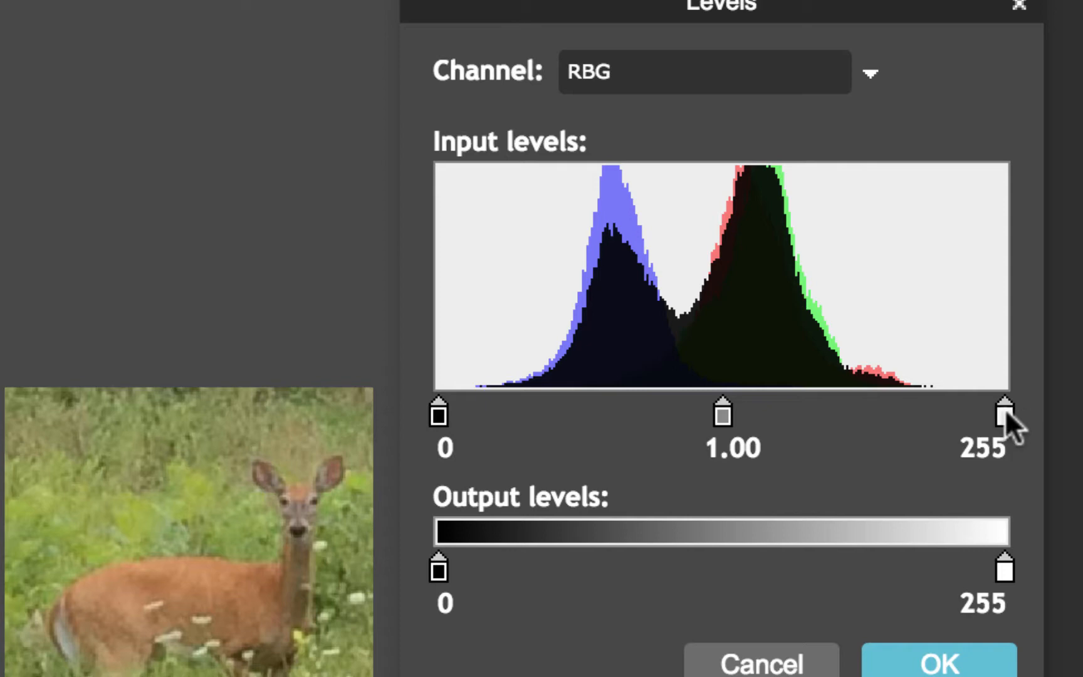
pyautogui.moveTo(1003, 411); pyautogui.dragTo(919, 404)
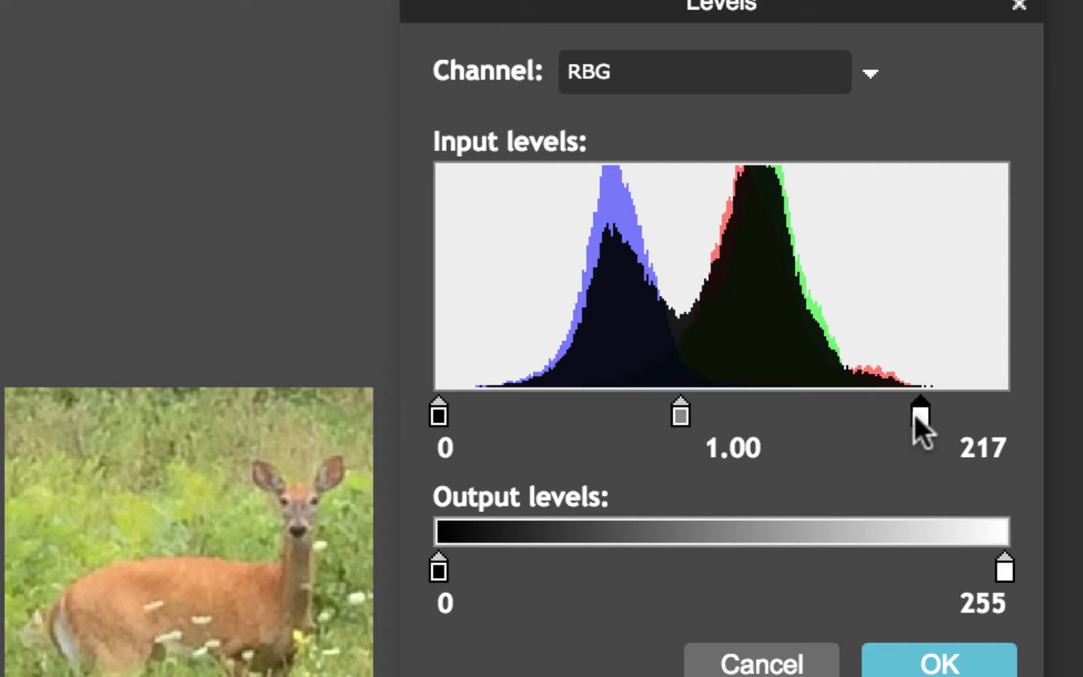
pyautogui.moveTo(915, 414)
pyautogui.mouseDown()
pyautogui.moveTo(966, 414)
pyautogui.moveTo(923, 395)
pyautogui.mouseUp()
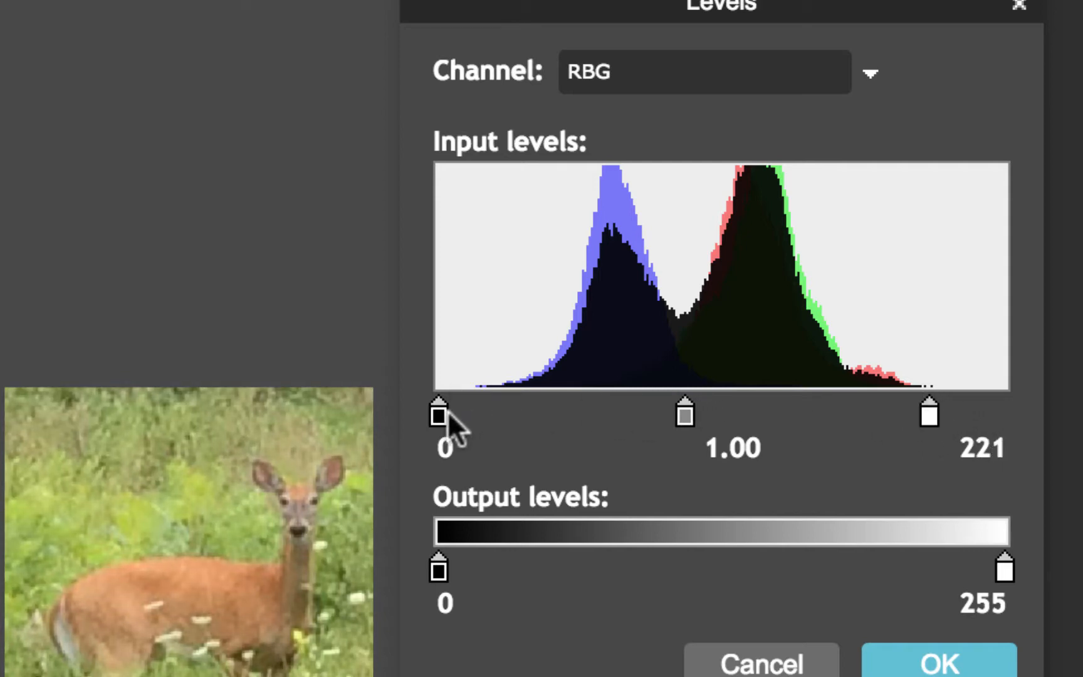
pyautogui.moveTo(437, 413); pyautogui.dragTo(474, 413)
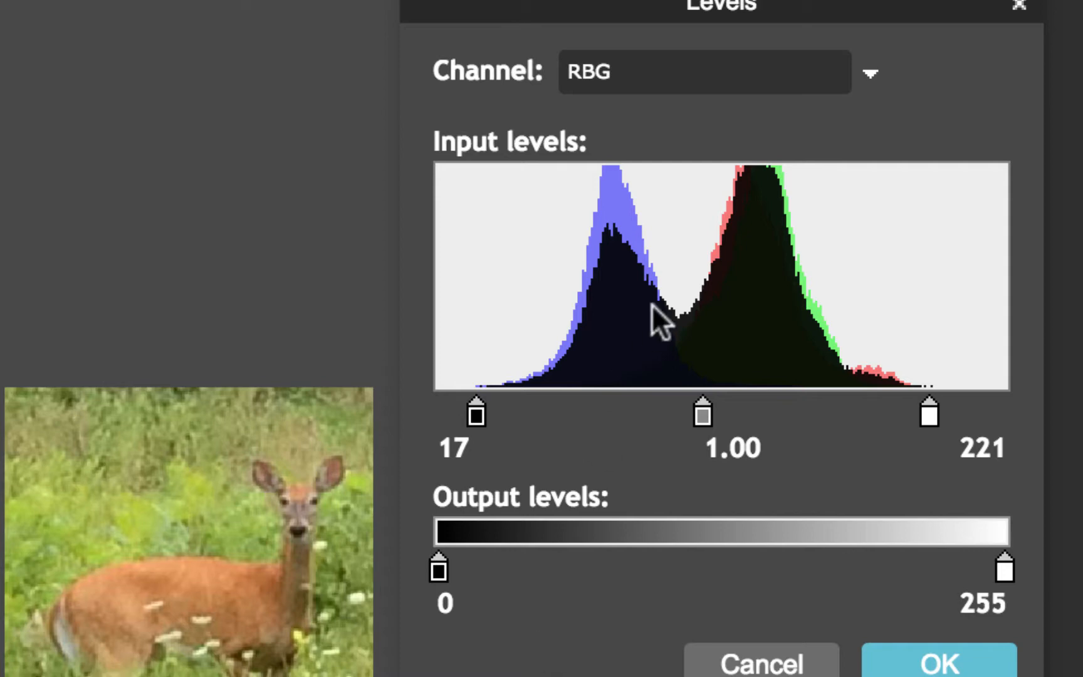
pyautogui.click(972, 666)
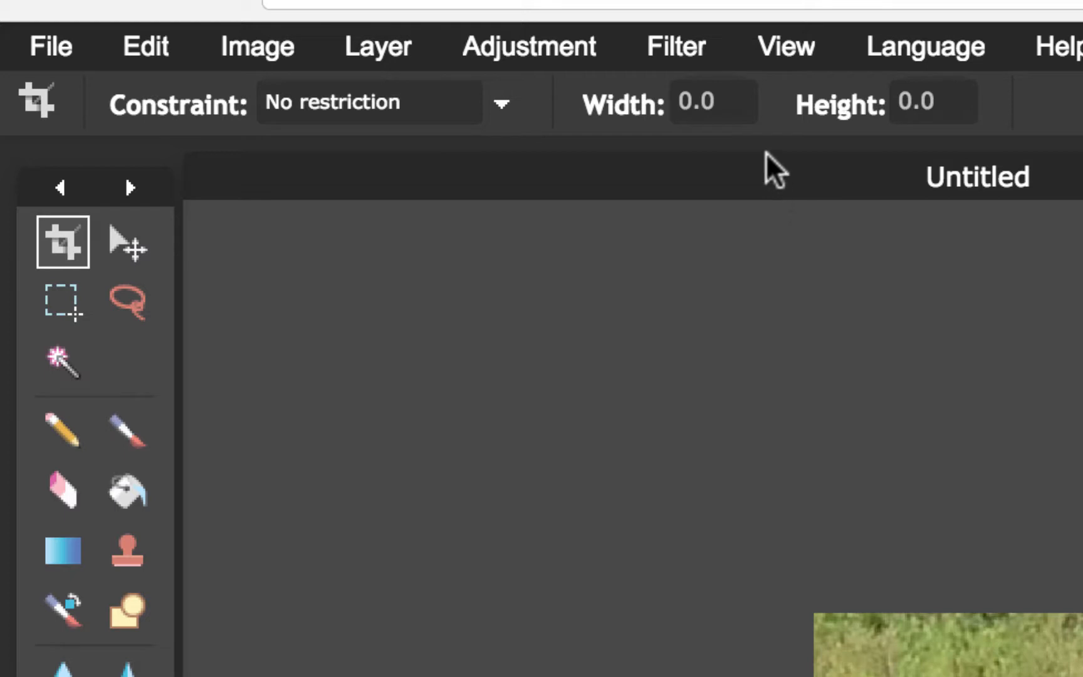
# Sharpen the photo with an Unsharp mask of amount 50, radius 2 and threshold 0
pyautogui.click(689, 50)
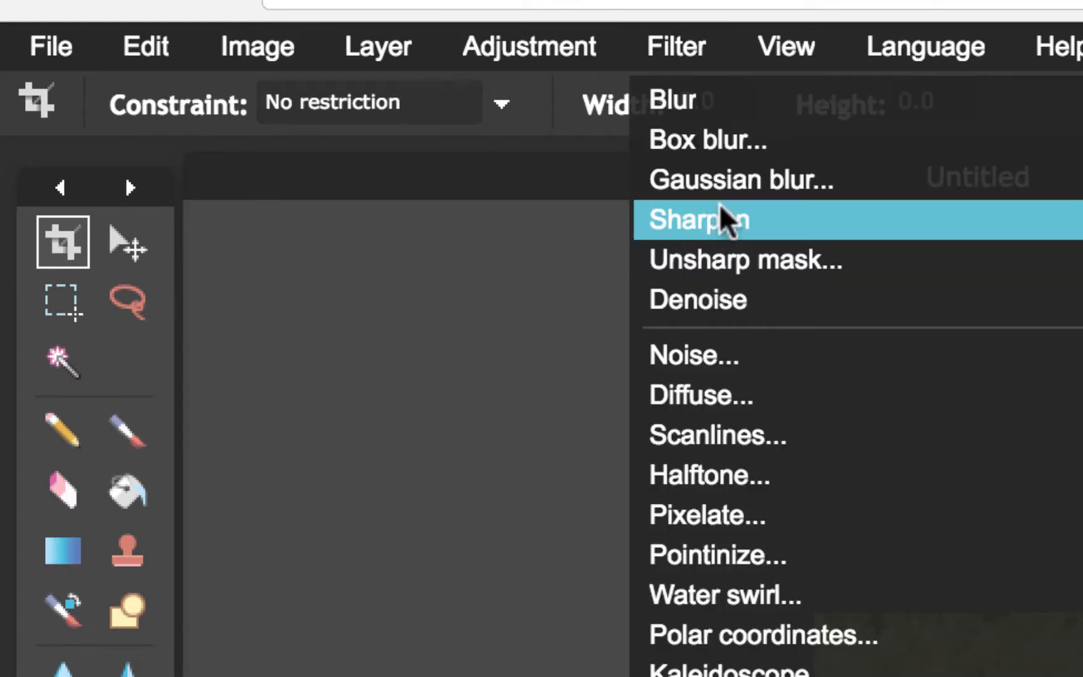
pyautogui.click(716, 273)
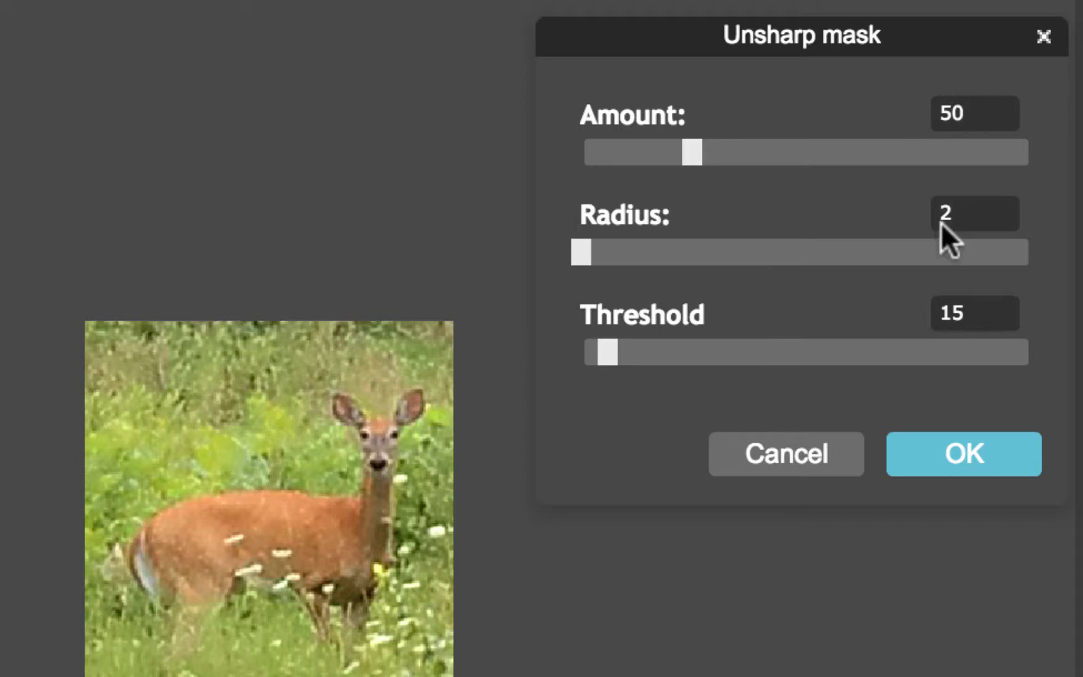
pyautogui.moveTo(601, 351); pyautogui.dragTo(563, 351)
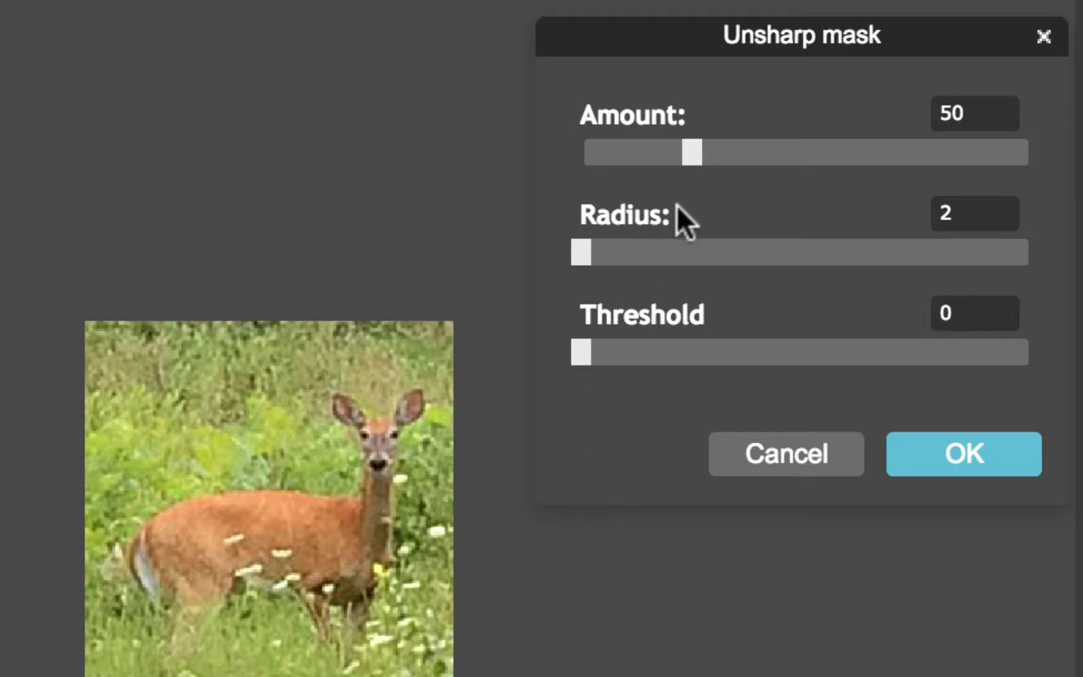
pyautogui.moveTo(689, 158); pyautogui.dragTo(831, 148)
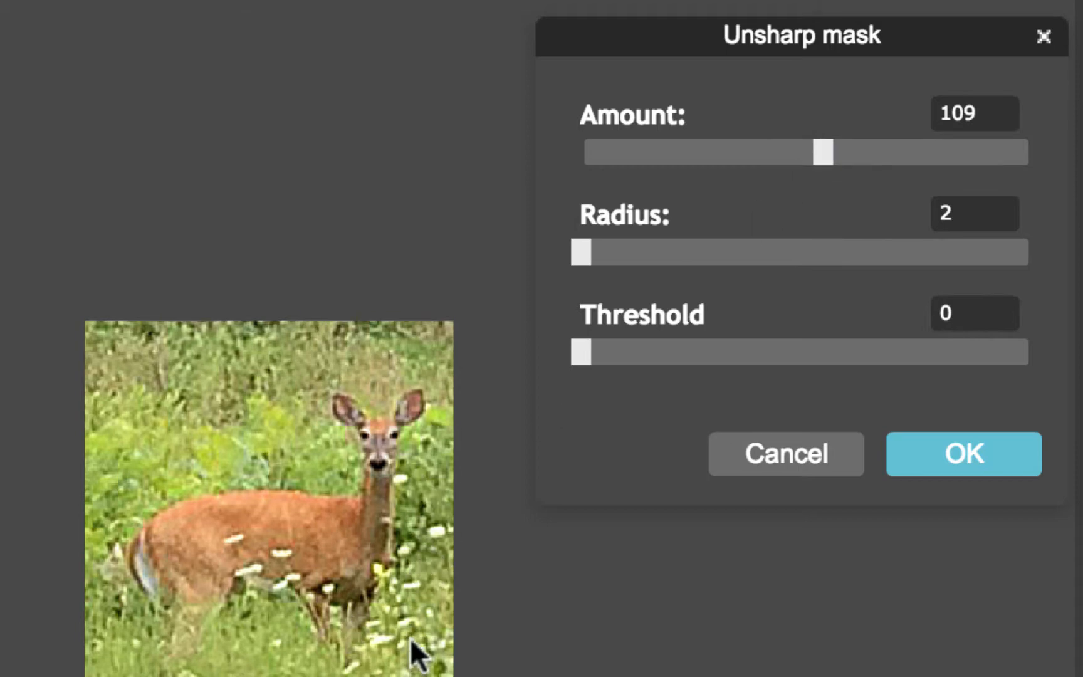
pyautogui.moveTo(816, 149); pyautogui.dragTo(691, 145)
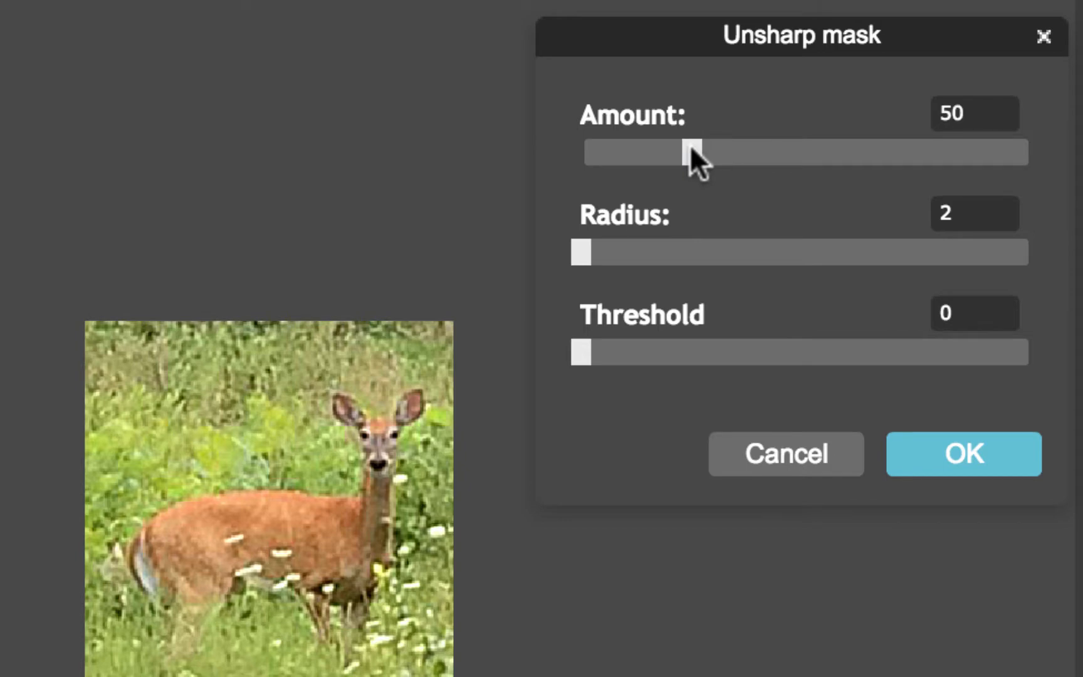
pyautogui.click(963, 464)
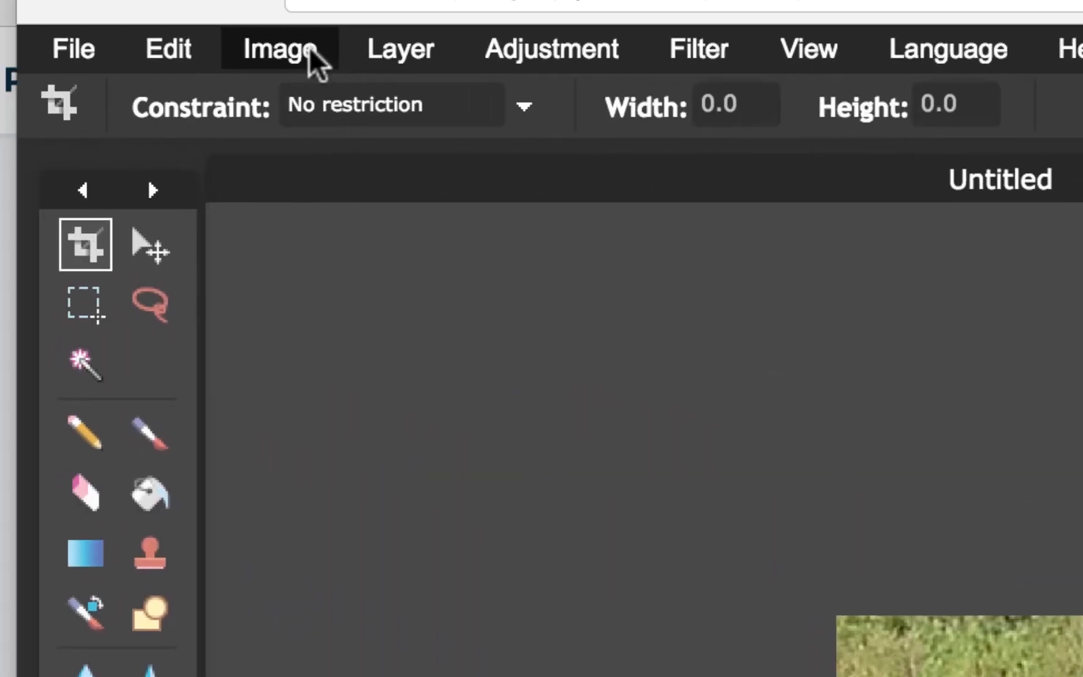
# Resize the deer image to a width of 200 pixels with its proportions constrained
pyautogui.click(309, 54)
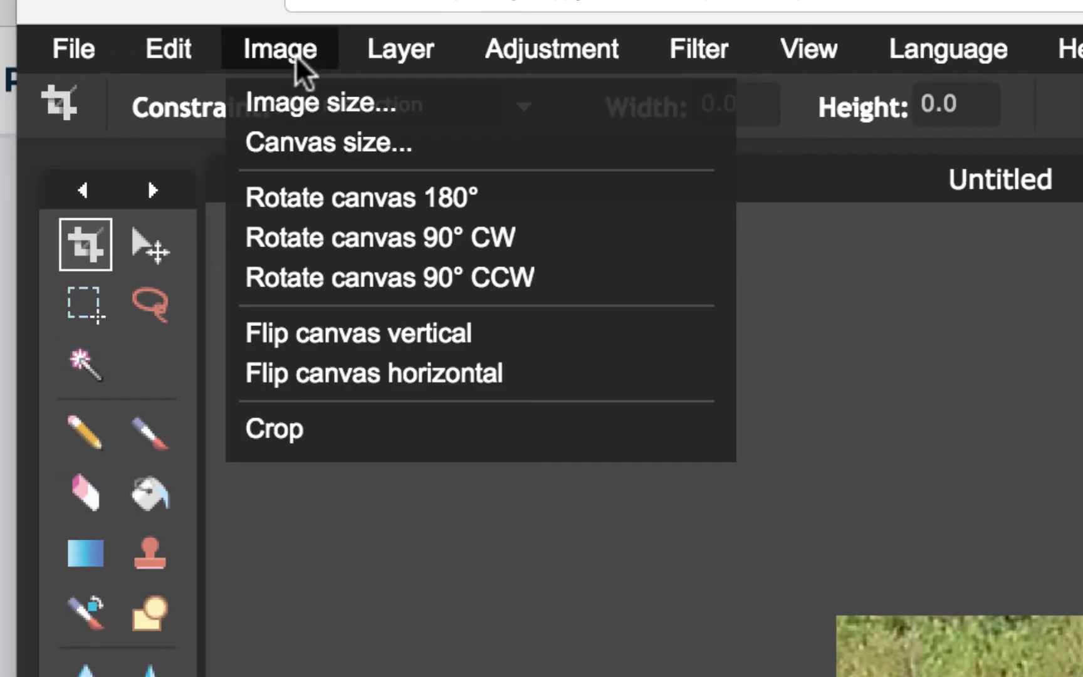
pyautogui.moveTo(552, 39)
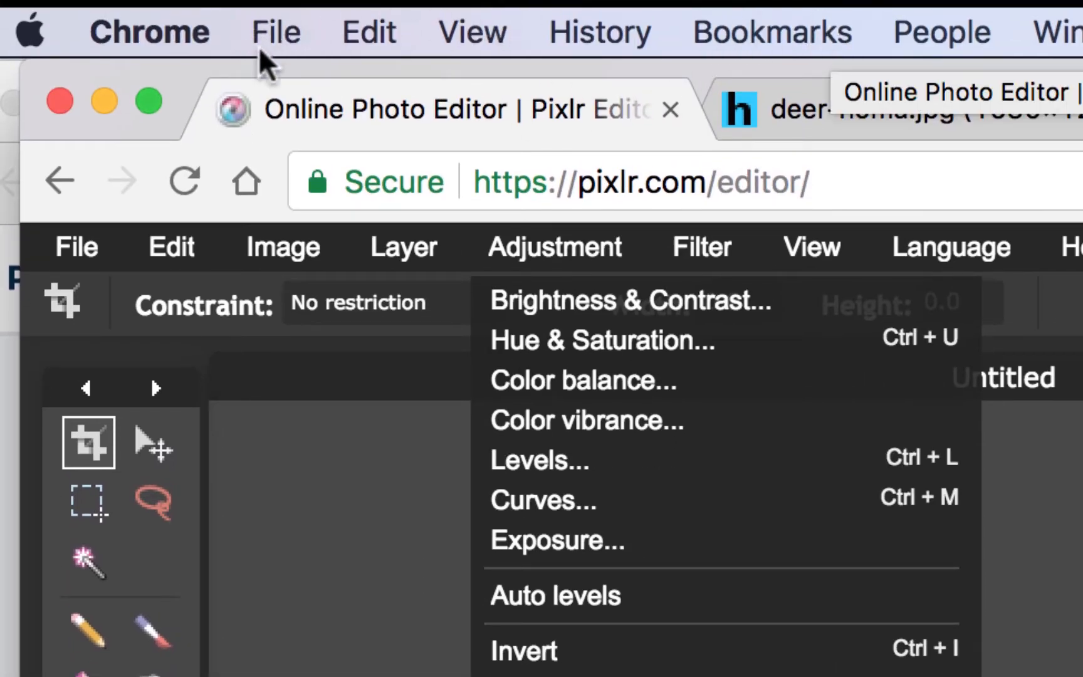
pyautogui.moveTo(284, 247)
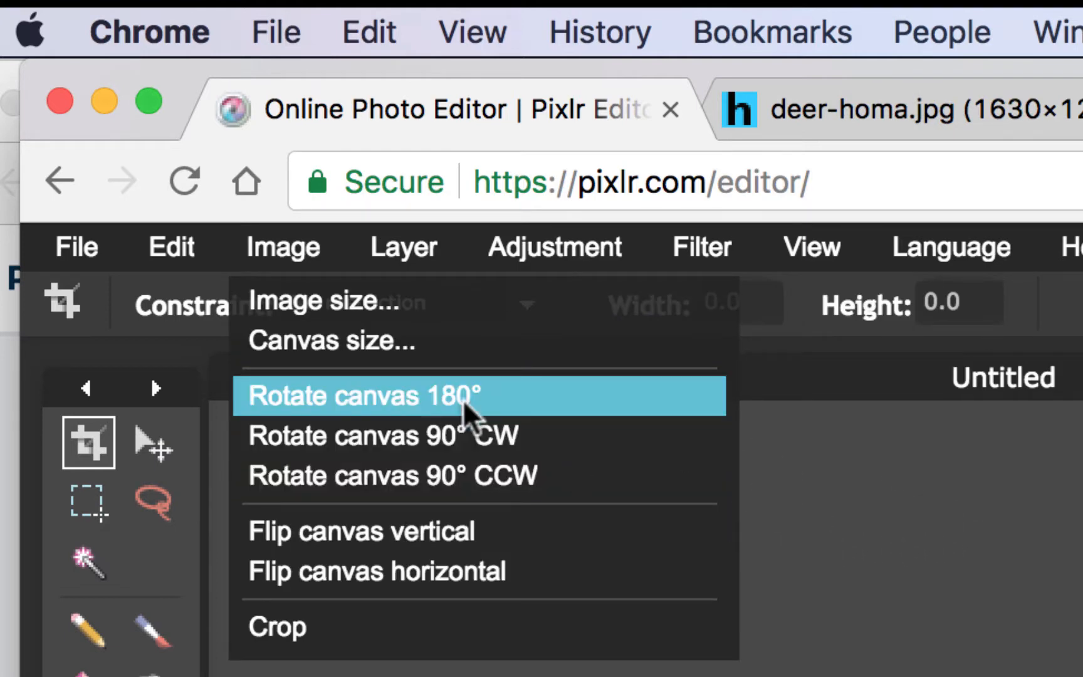
pyautogui.click(301, 301)
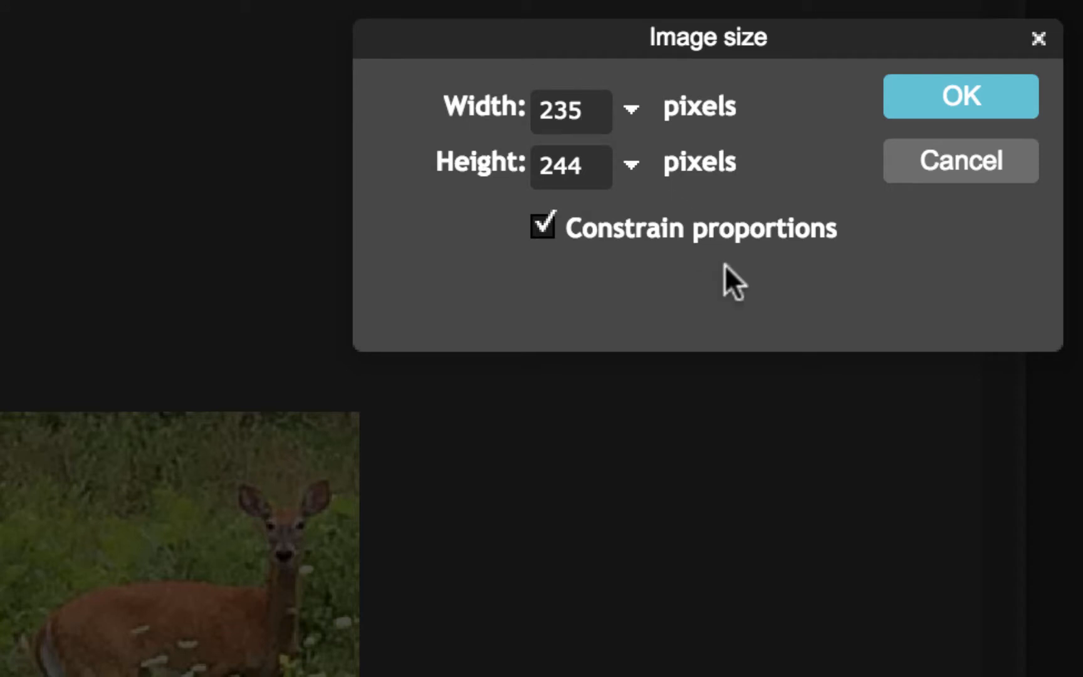
pyautogui.moveTo(590, 108); pyautogui.dragTo(467, 99)
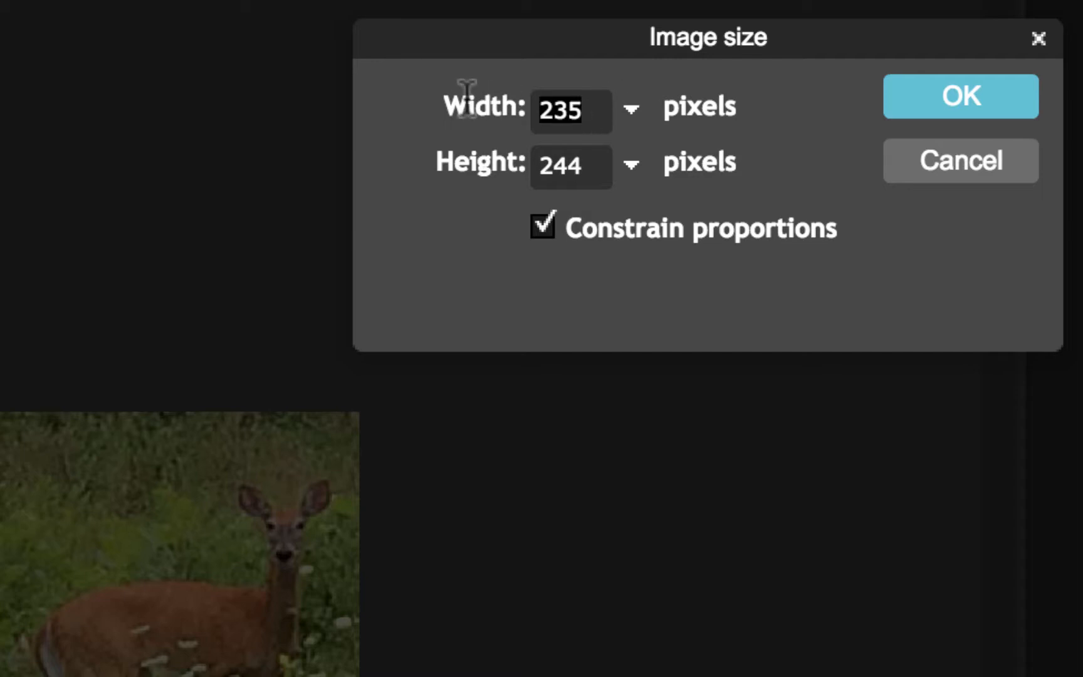
pyautogui.write('200')
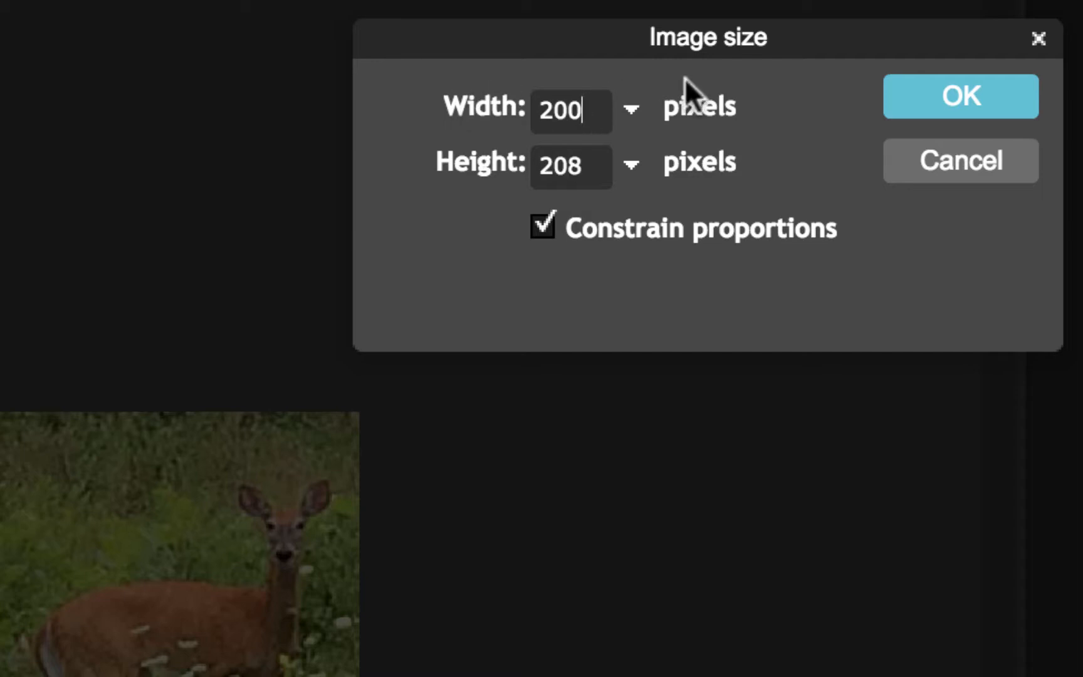
pyautogui.click(937, 95)
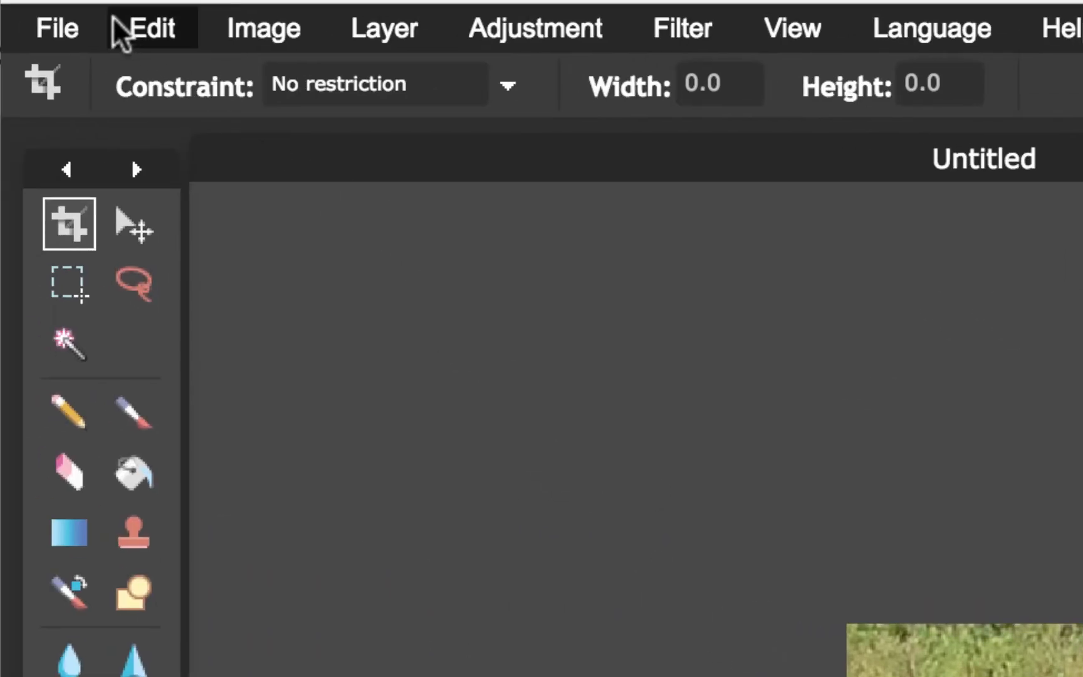
# Save the image to the Desktop as deer1 in JPEG format at quality 80, and close it without saving again
pyautogui.click(74, 26)
pyautogui.click(77, 256)
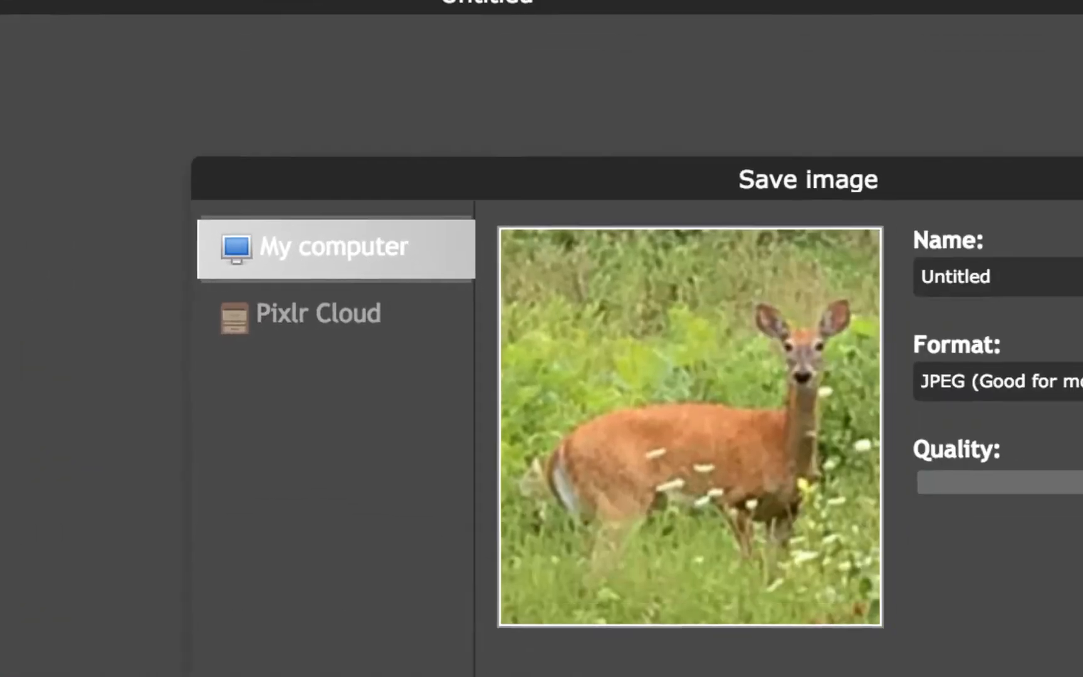
pyautogui.doubleClick(675, 161)
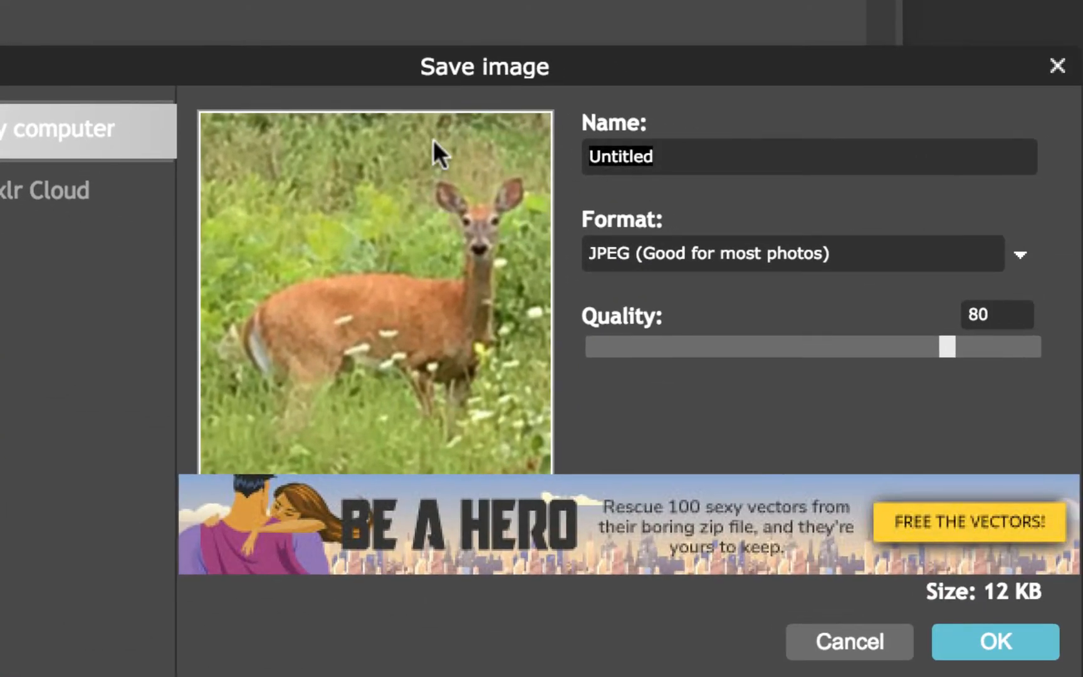
pyautogui.write('deer')
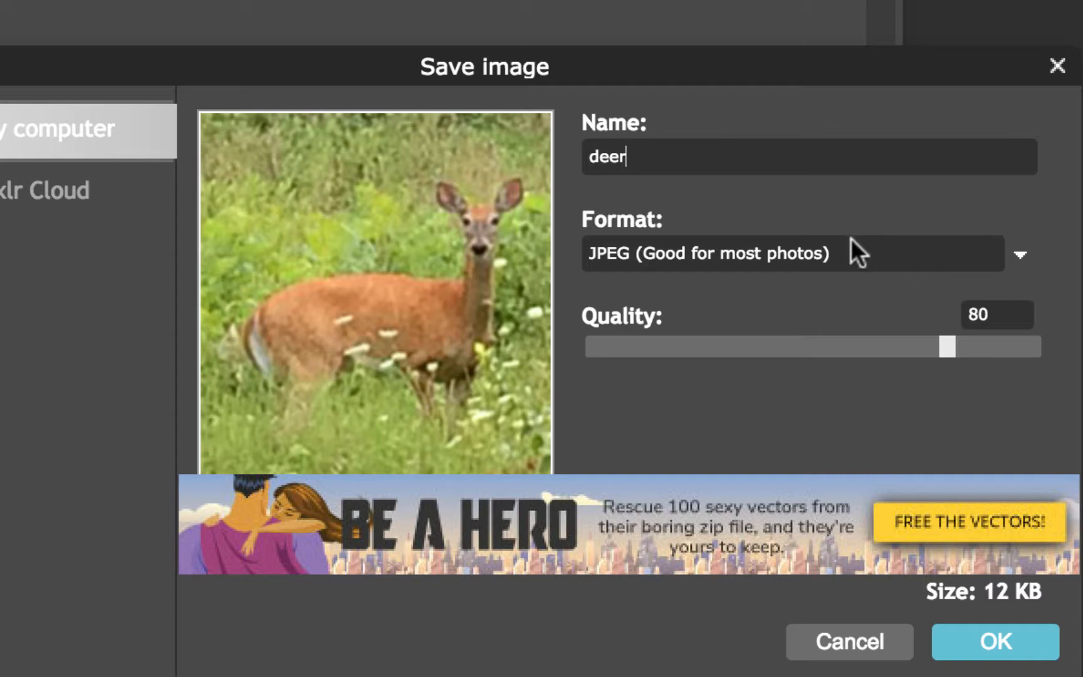
pyautogui.write('1')
pyautogui.click(996, 624)
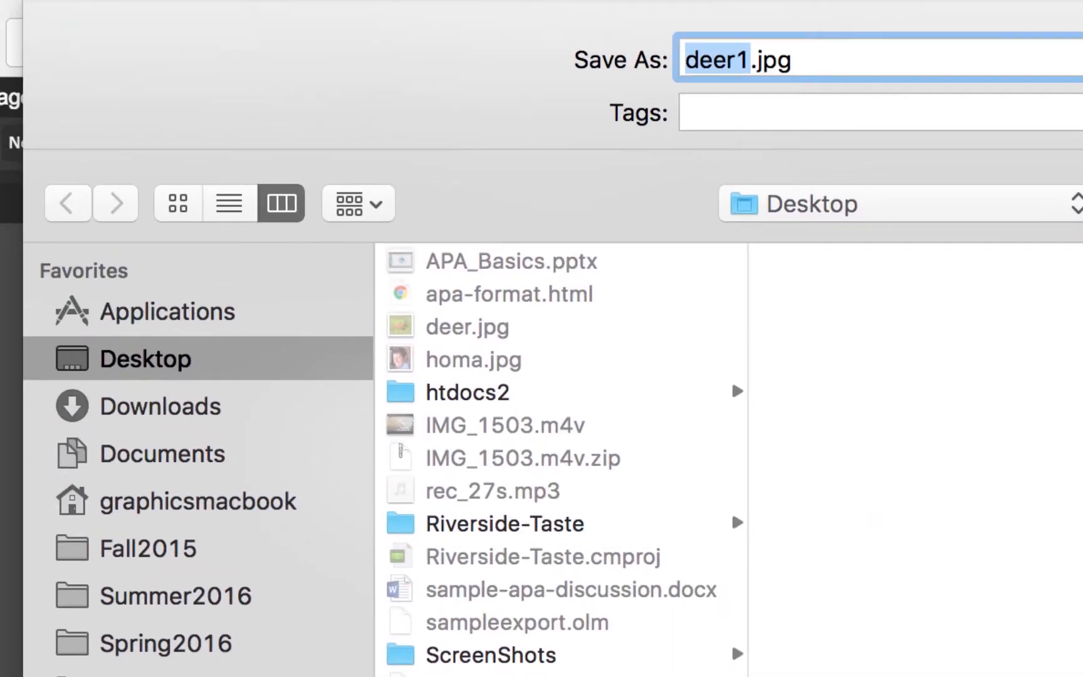
pyautogui.press('Return')
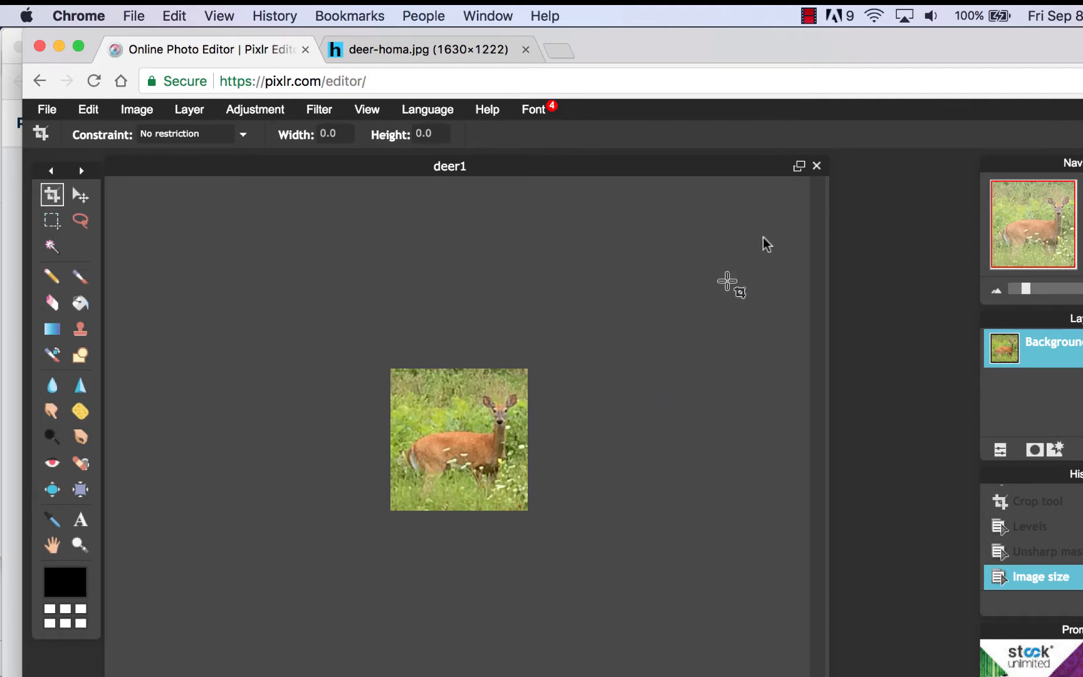
pyautogui.click(816, 166)
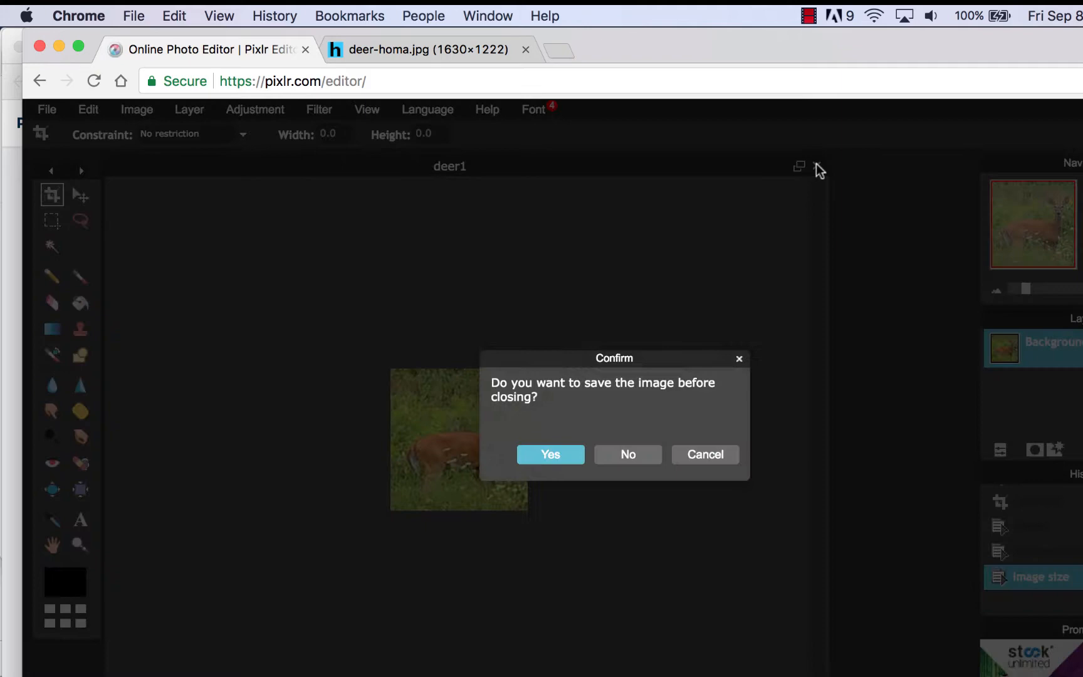
pyautogui.click(619, 460)
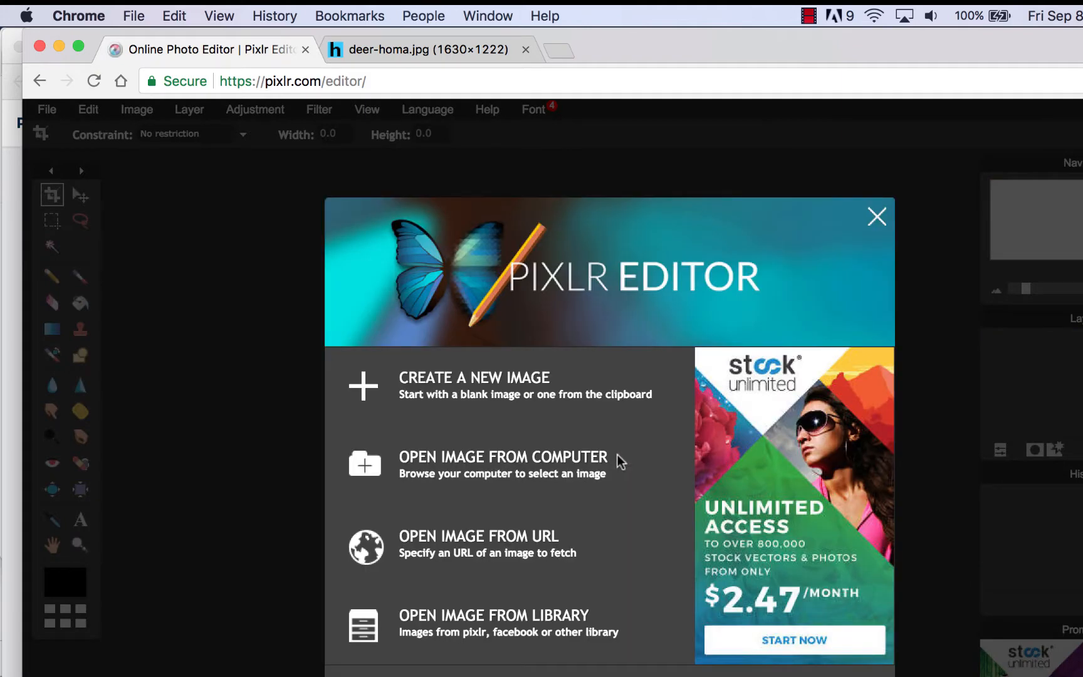
pyautogui.click(457, 48)
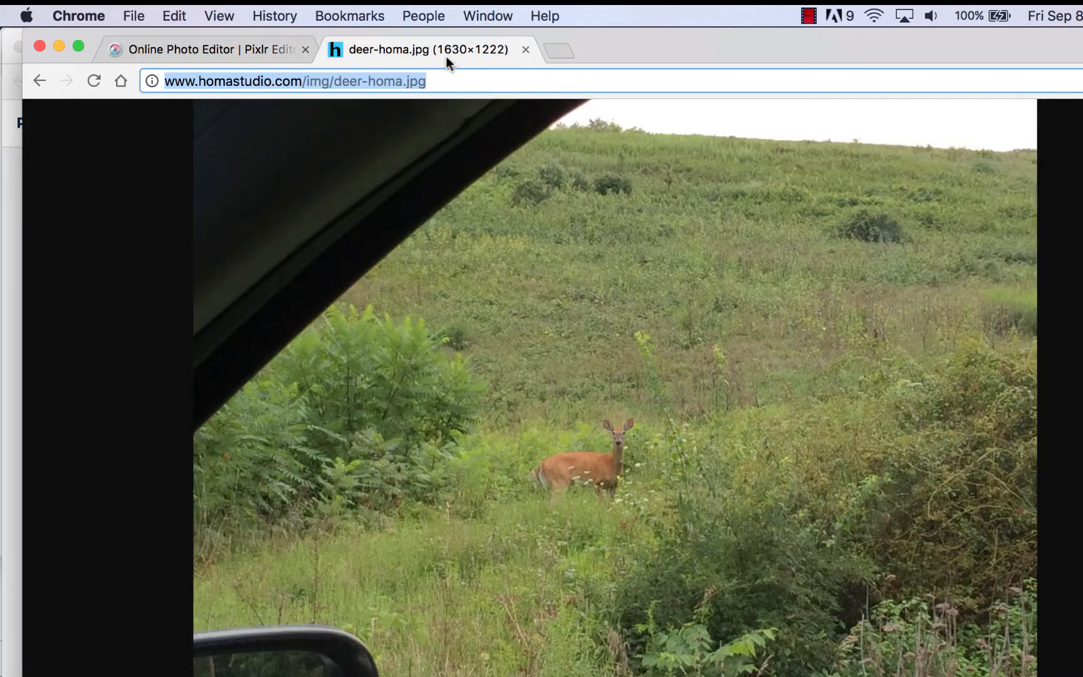
pyautogui.click(370, 81)
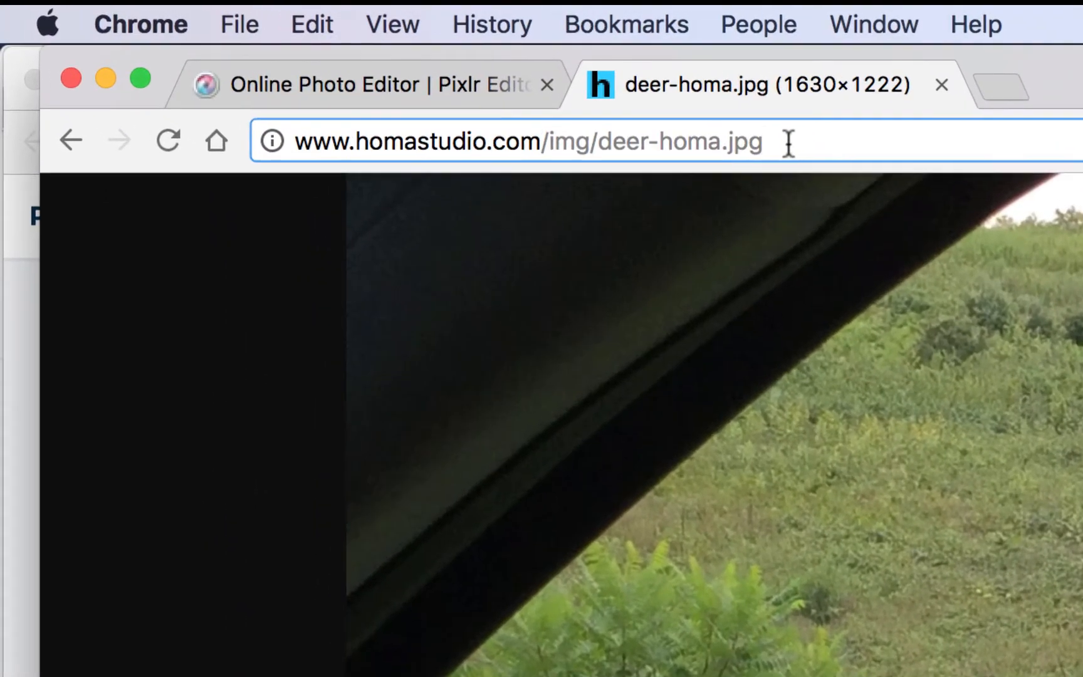
pyautogui.moveTo(726, 129); pyautogui.dragTo(552, 124)
pyautogui.write('pic')
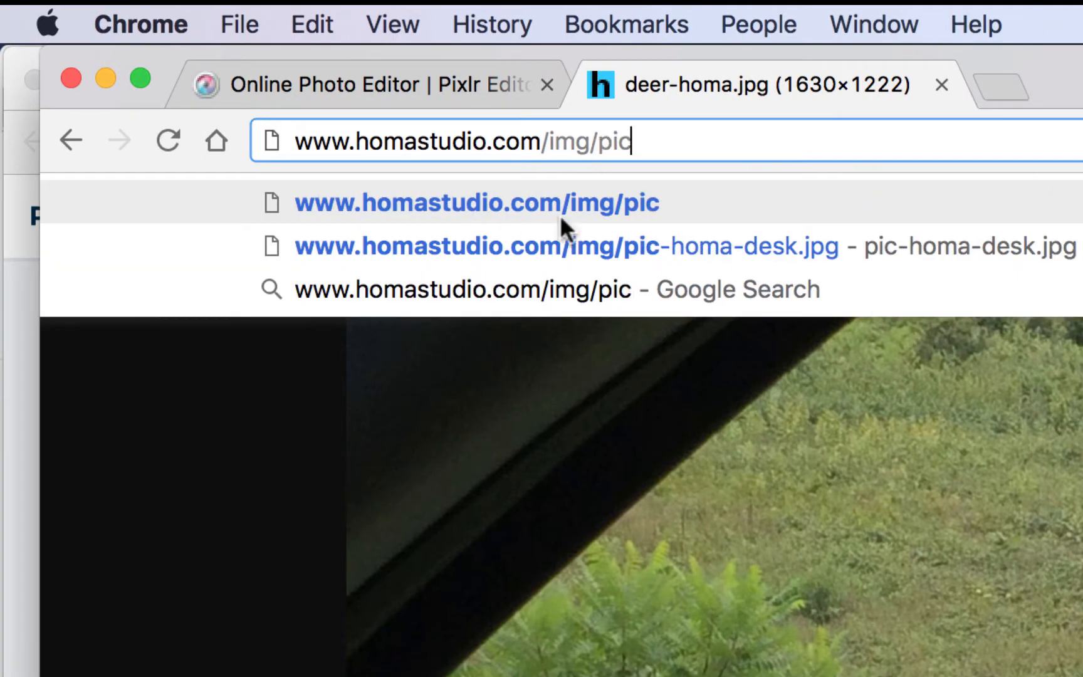
pyautogui.click(623, 244)
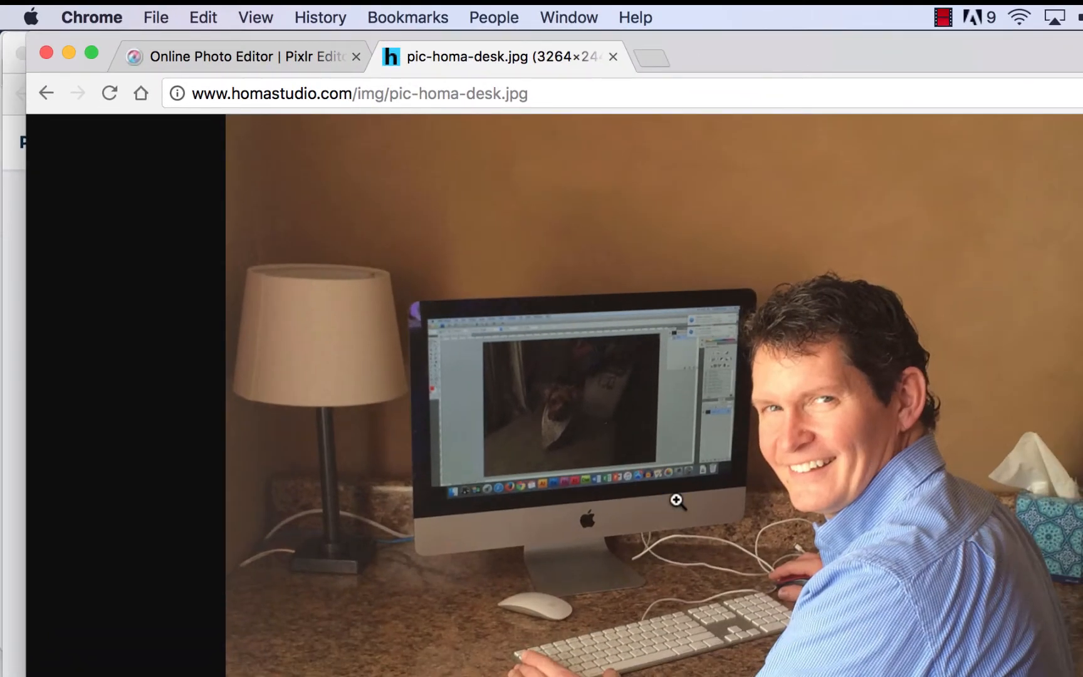
# Copy the address of pic-homa-desk.jpg and open the image from that URL in Pixlr Editor
pyautogui.click(566, 95)
pyautogui.moveTo(566, 94); pyautogui.dragTo(230, 74)
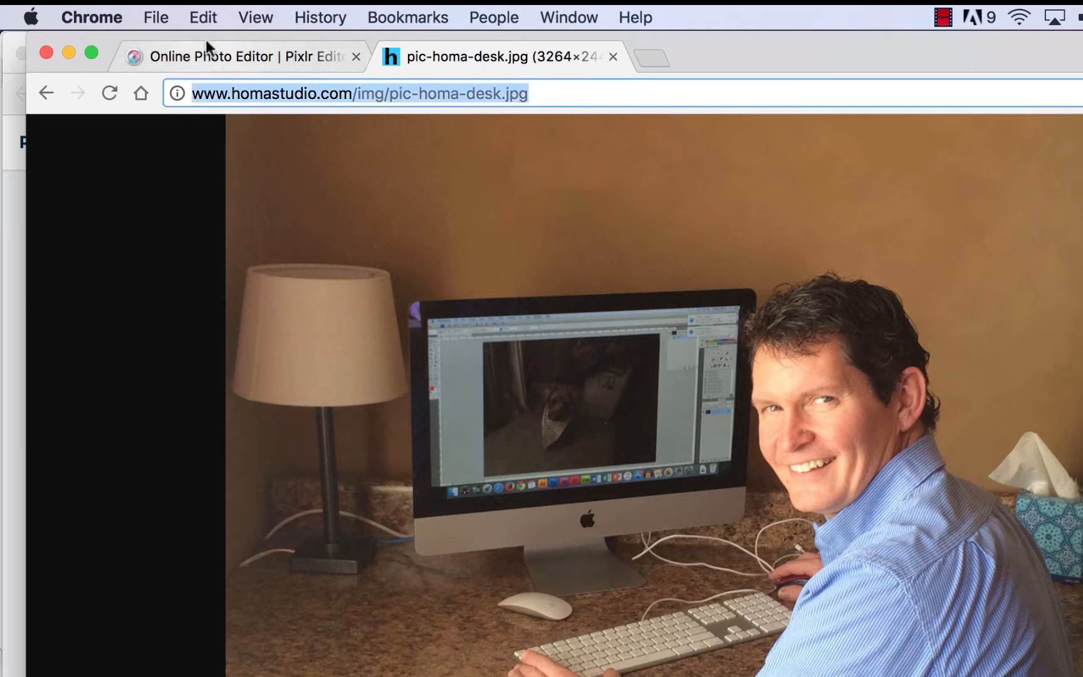
pyautogui.click(226, 53)
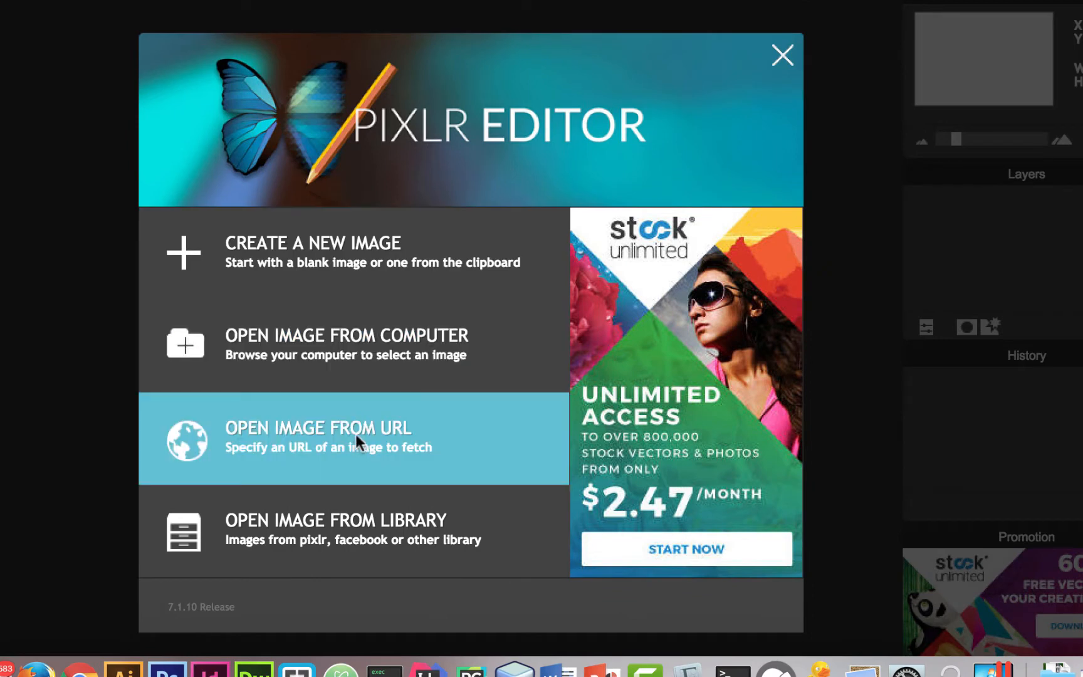
pyautogui.click(544, 592)
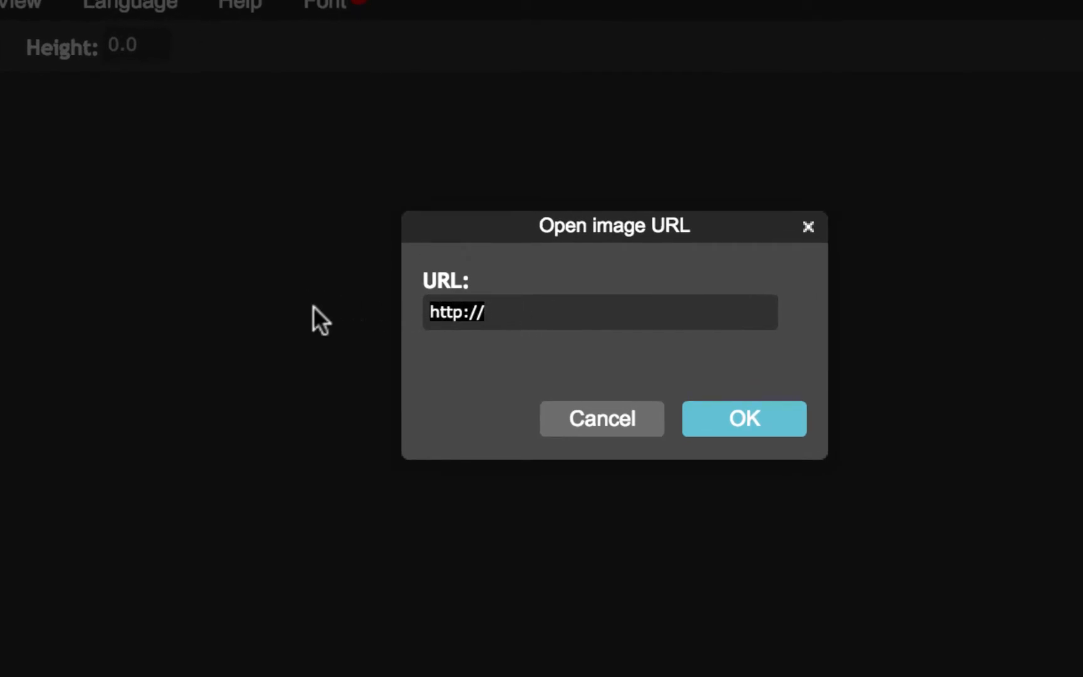
pyautogui.press('super+v')
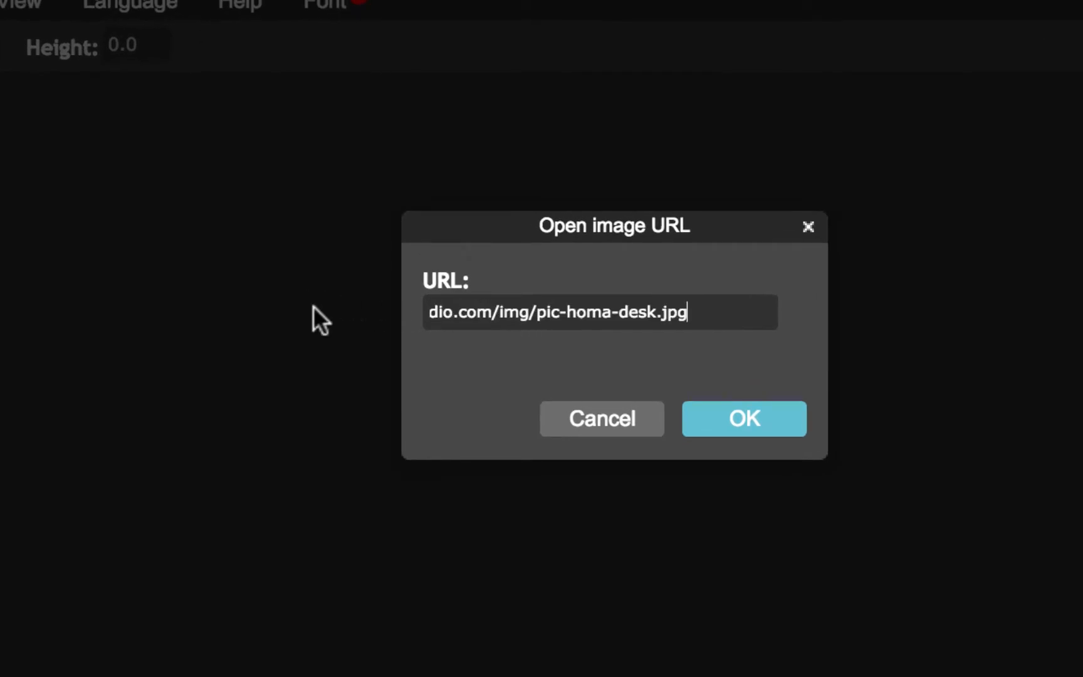
pyautogui.click(739, 403)
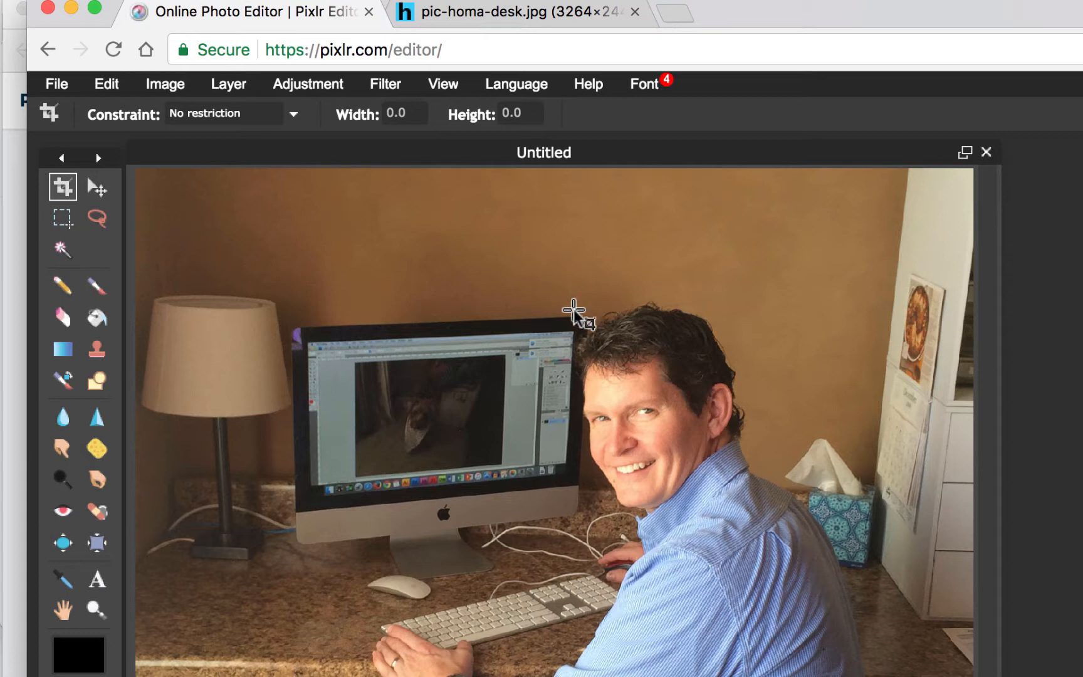
# Crop the photo to a frame of about 795 by 900 pixels around the man's head and shoulder
pyautogui.moveTo(558, 309); pyautogui.dragTo(773, 538)
pyautogui.moveTo(725, 462); pyautogui.dragTo(719, 449)
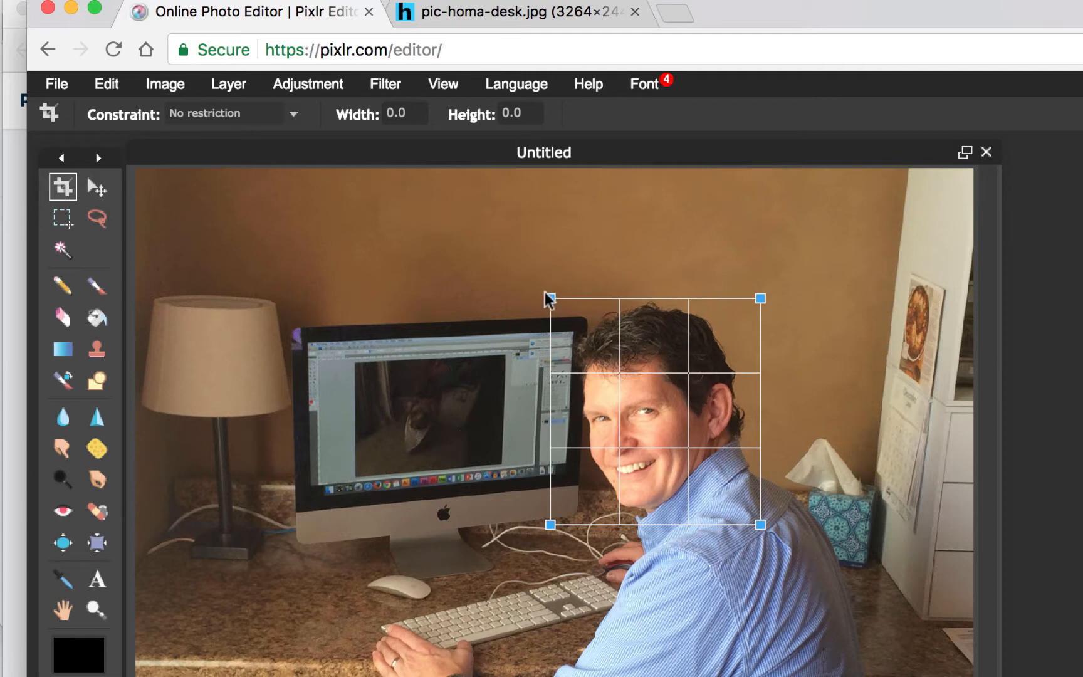
pyautogui.moveTo(550, 297); pyautogui.dragTo(556, 295)
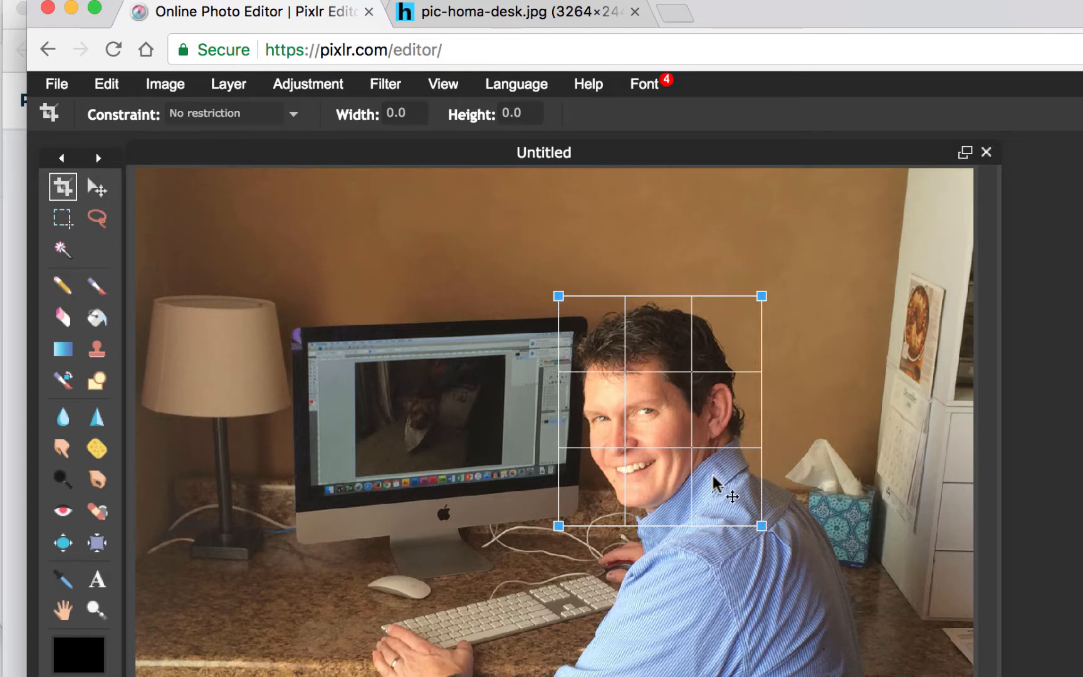
pyautogui.press('Return')
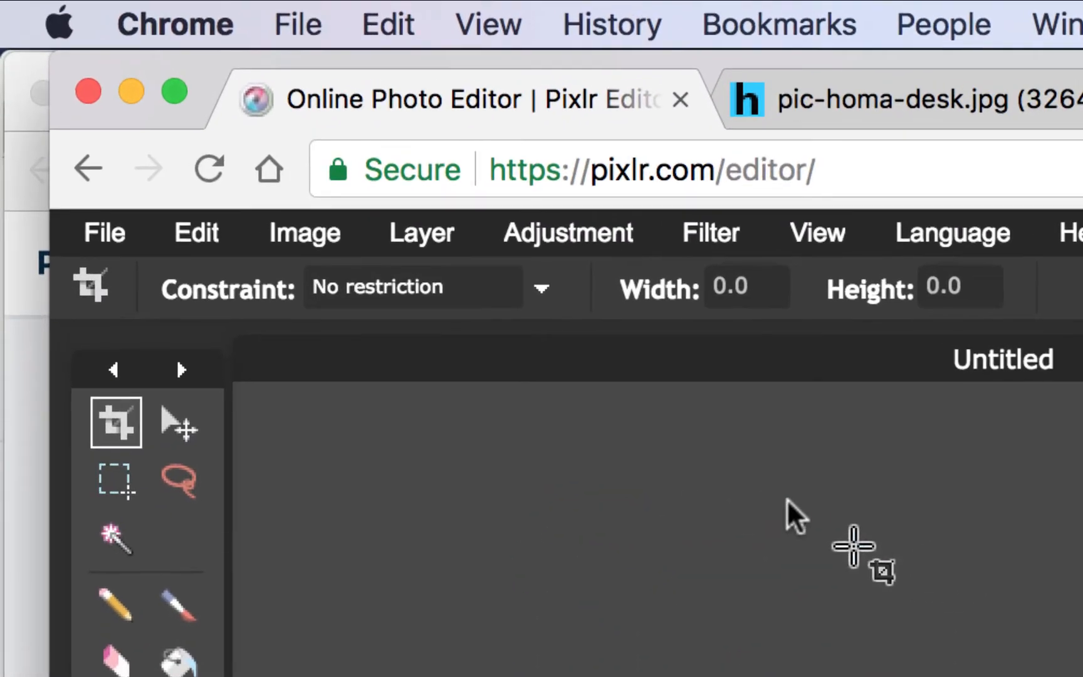
# Apply a Levels adjustment to the cropped portrait with the input midtone at 0.91
pyautogui.click(592, 236)
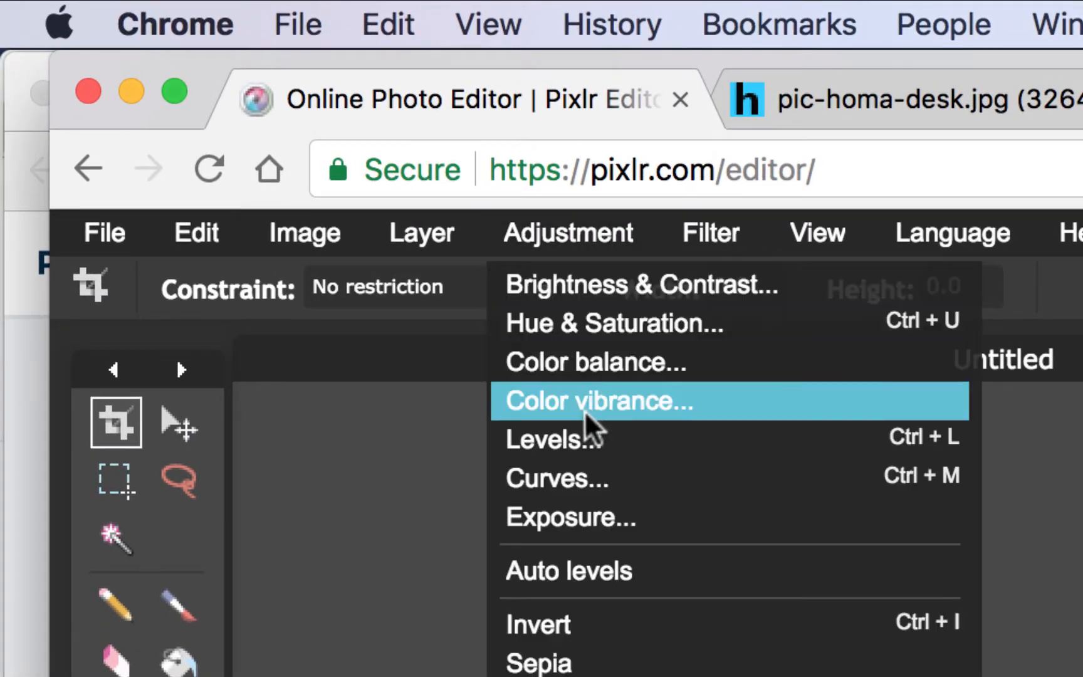
pyautogui.click(581, 439)
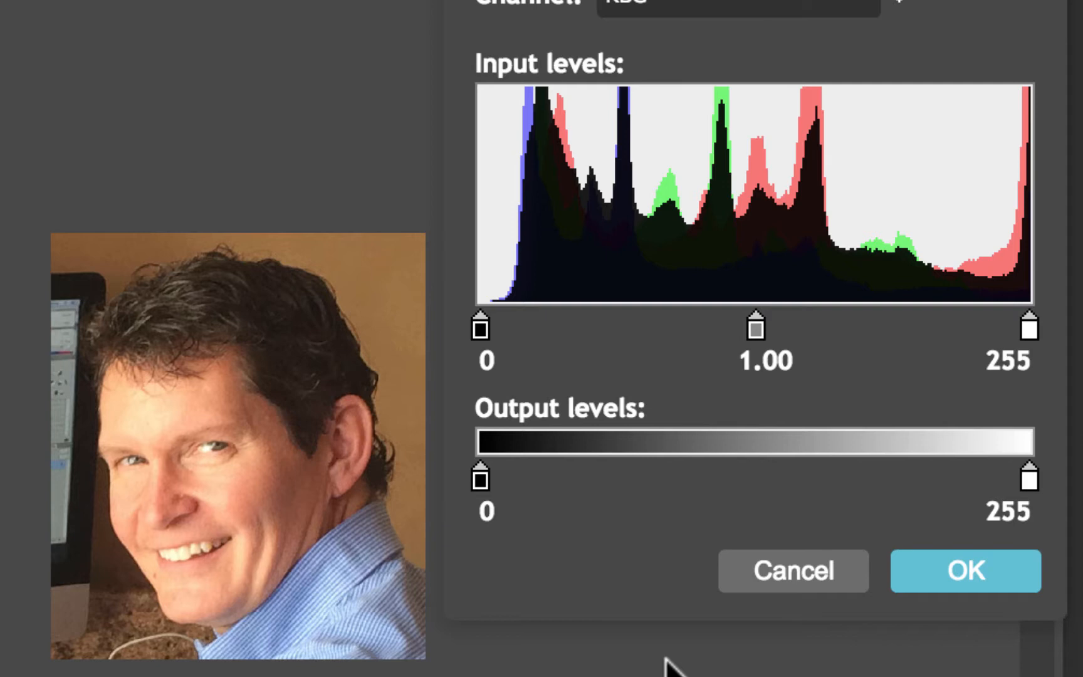
pyautogui.moveTo(751, 329); pyautogui.dragTo(739, 328)
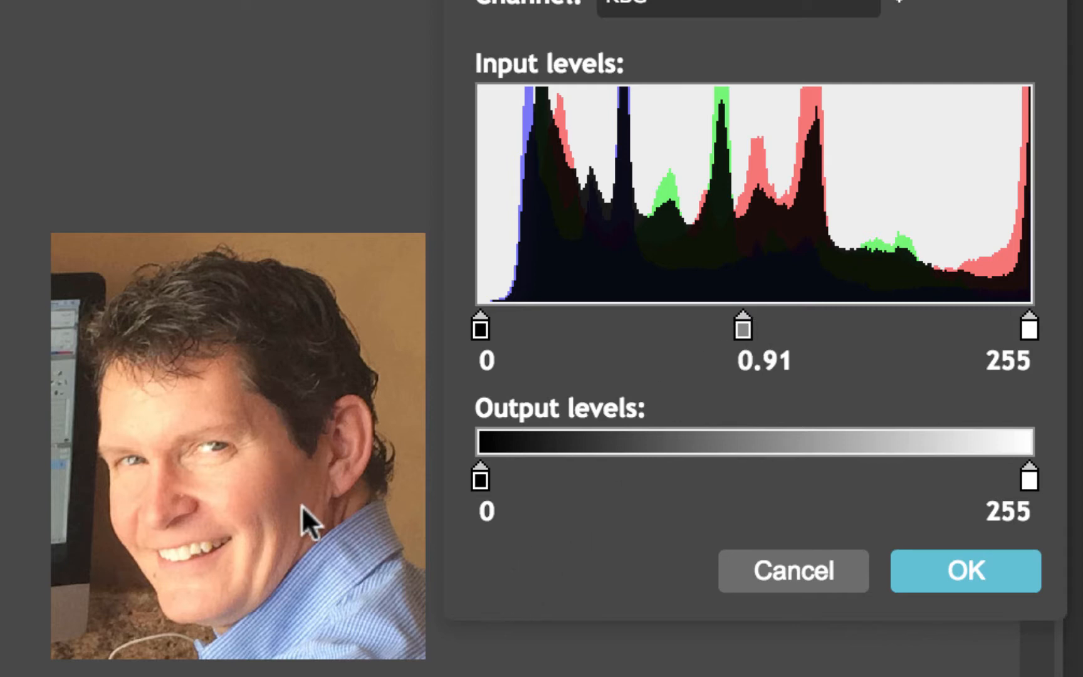
pyautogui.click(969, 557)
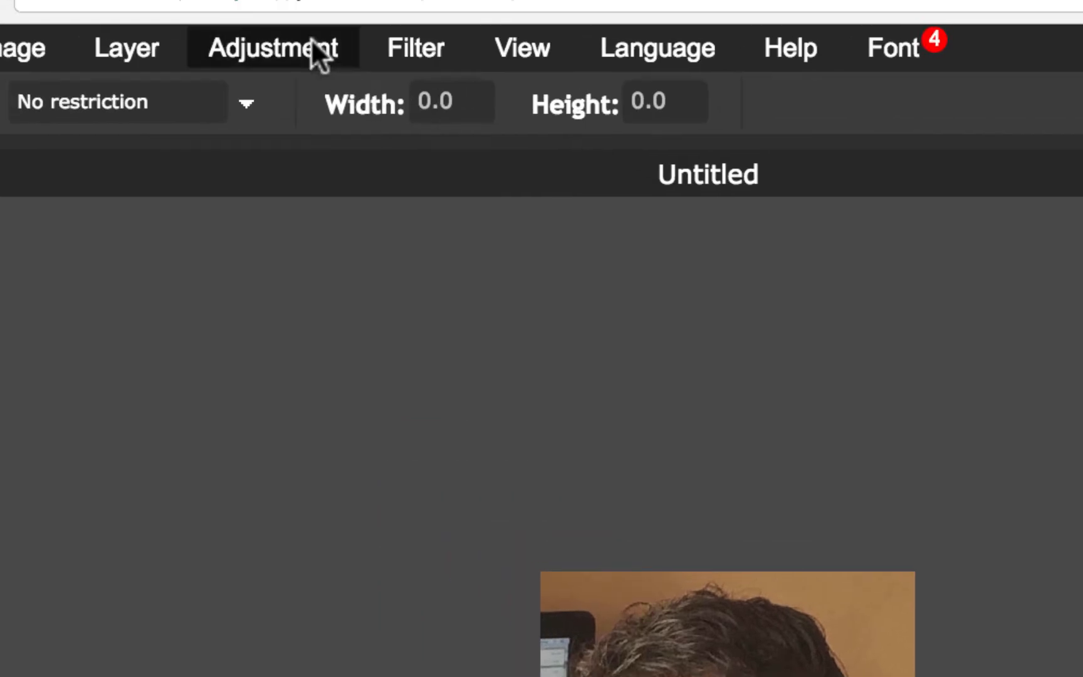
# Apply a Color balance adjustment to the portrait with a blue offset of 19
pyautogui.click(310, 39)
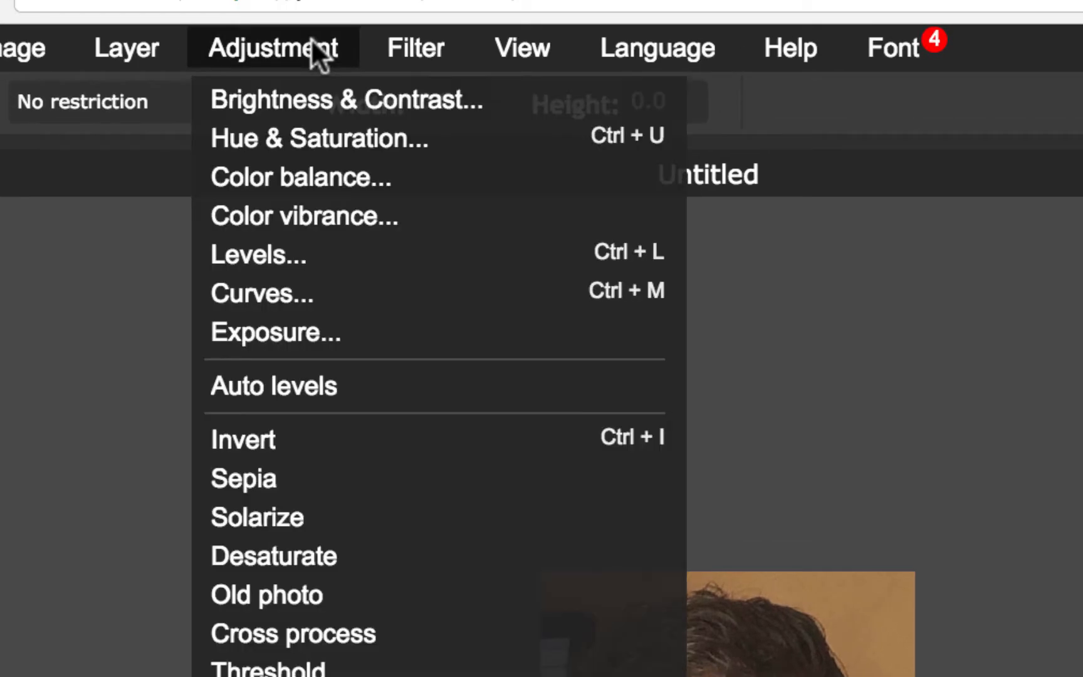
pyautogui.click(316, 166)
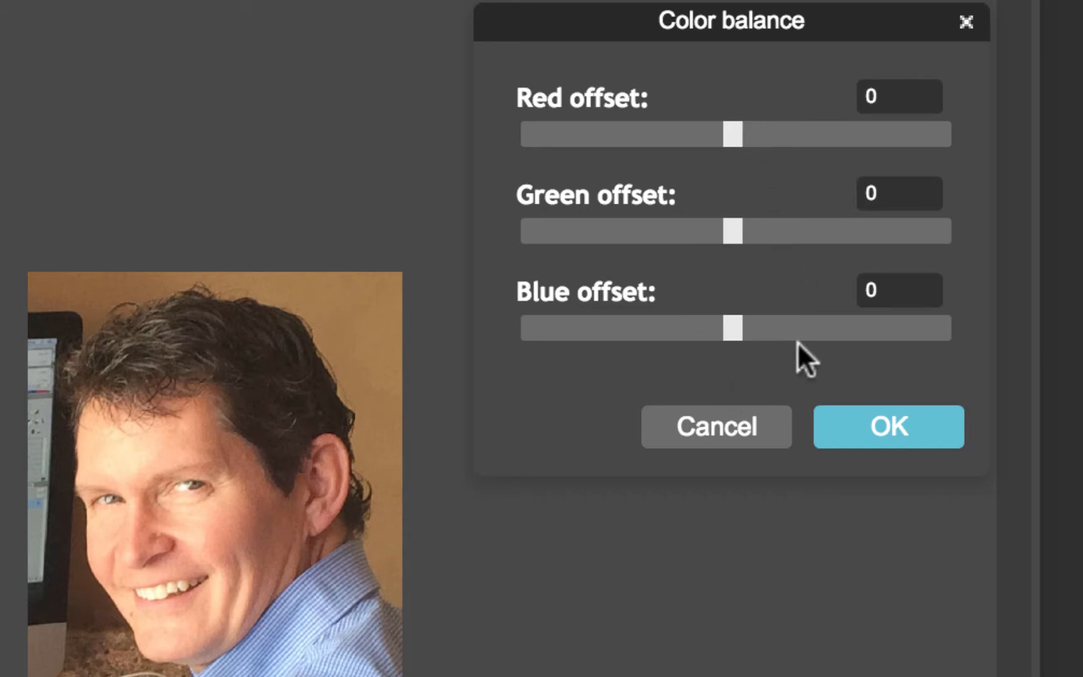
pyautogui.moveTo(731, 320); pyautogui.dragTo(772, 333)
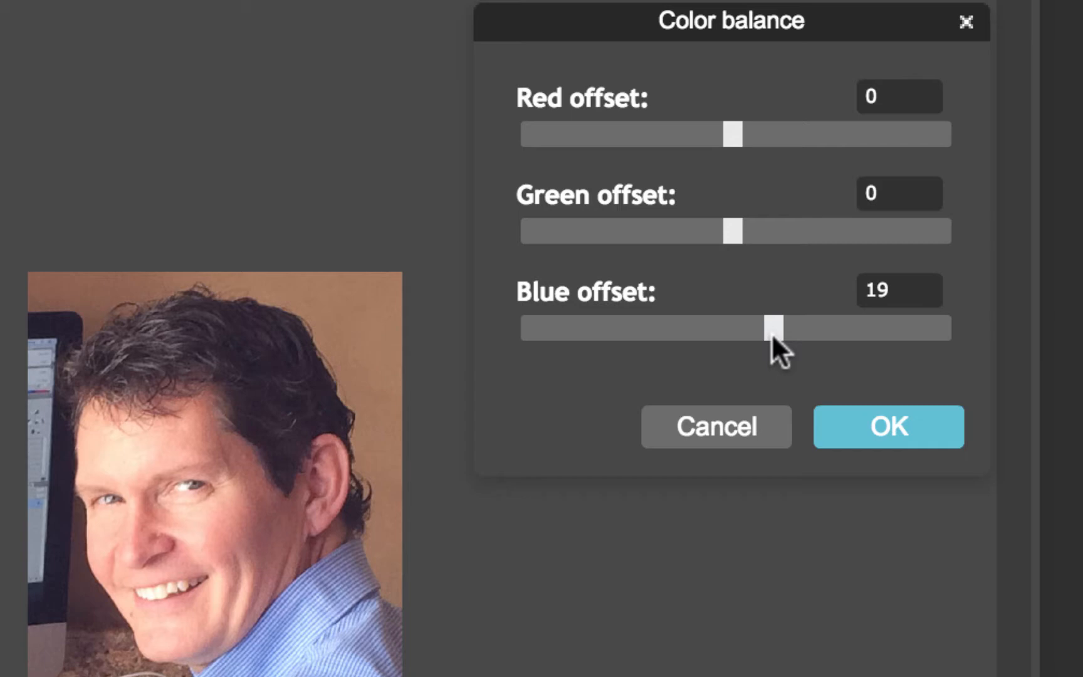
pyautogui.click(913, 427)
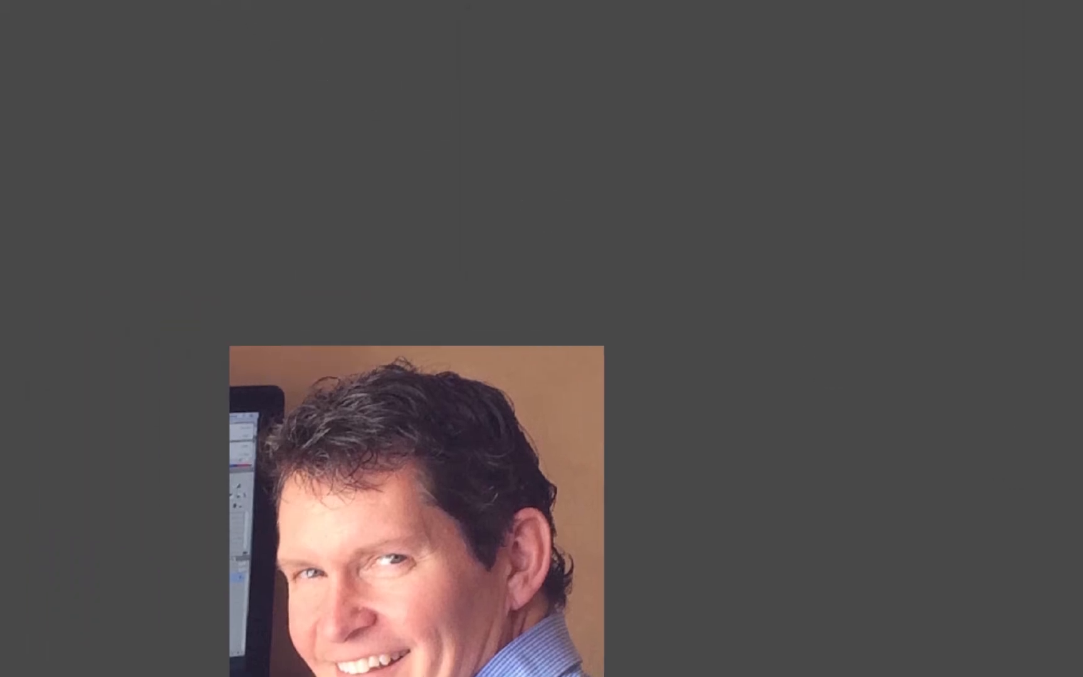
# Resize the portrait to 200 pixels wide with constrained proportions and view it at 100% zoom
pyautogui.click(251, 28)
pyautogui.click(255, 74)
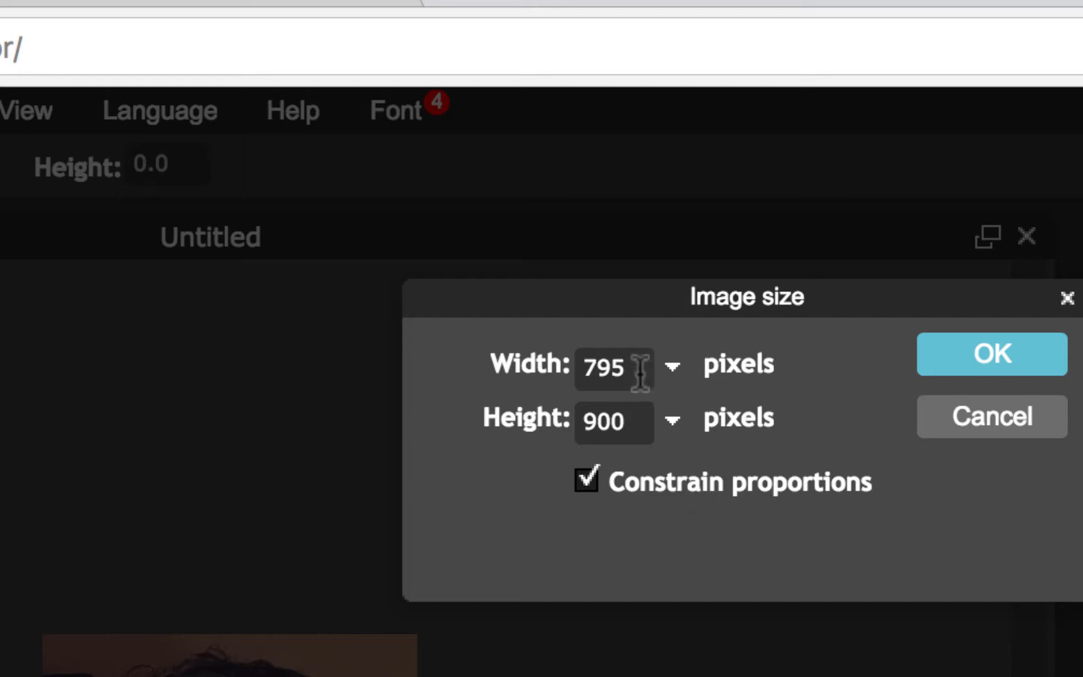
pyautogui.moveTo(632, 367); pyautogui.dragTo(537, 373)
pyautogui.write('200')
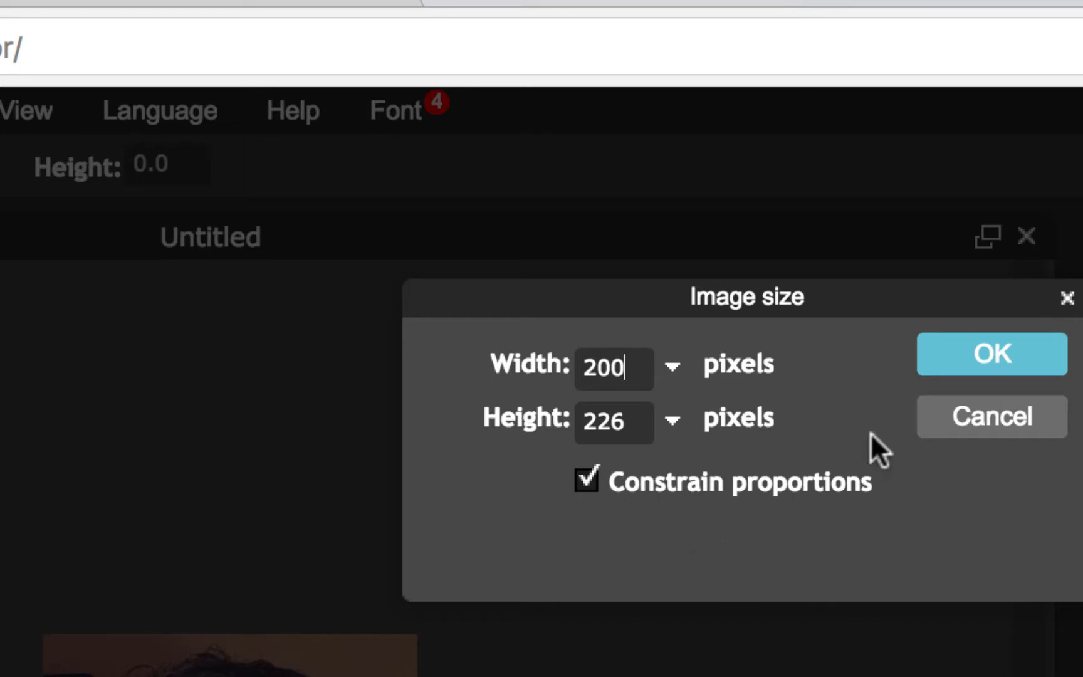
pyautogui.click(1014, 342)
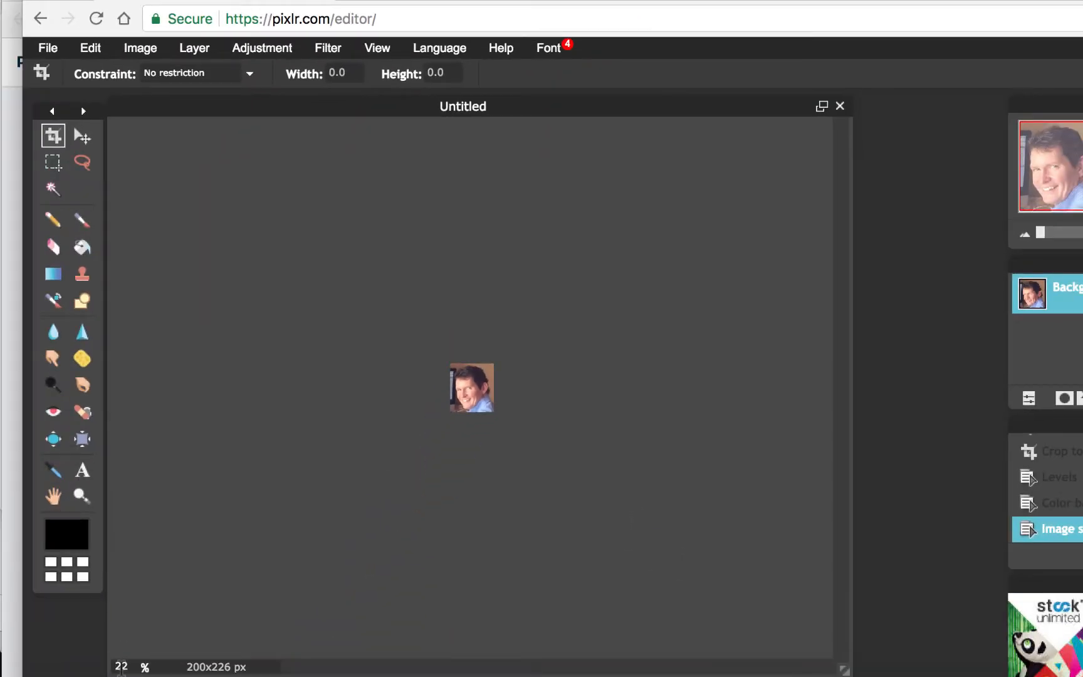
pyautogui.write('100')
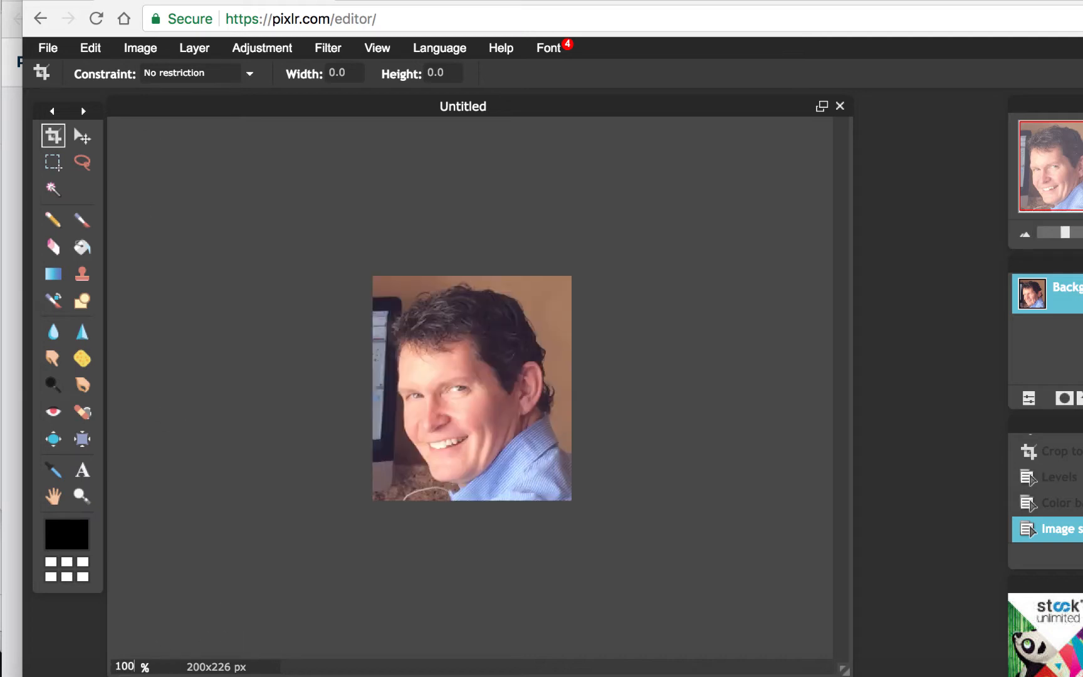
# Save the resized portrait to the Desktop as a JPEG image named homa1
pyautogui.click(136, 5)
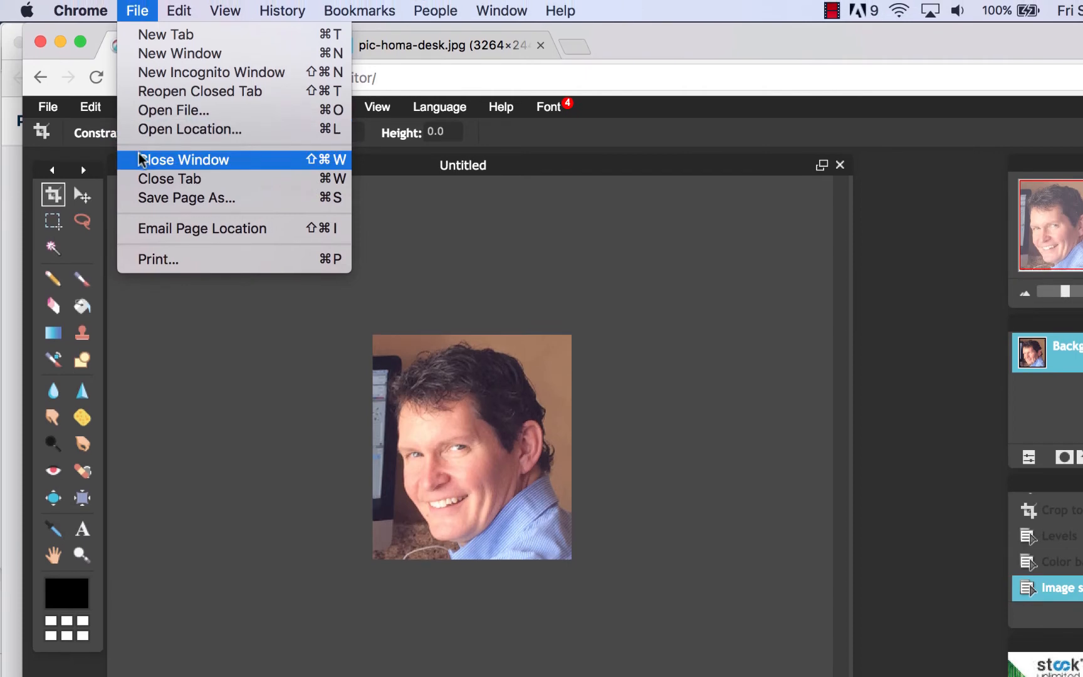
pyautogui.click(175, 334)
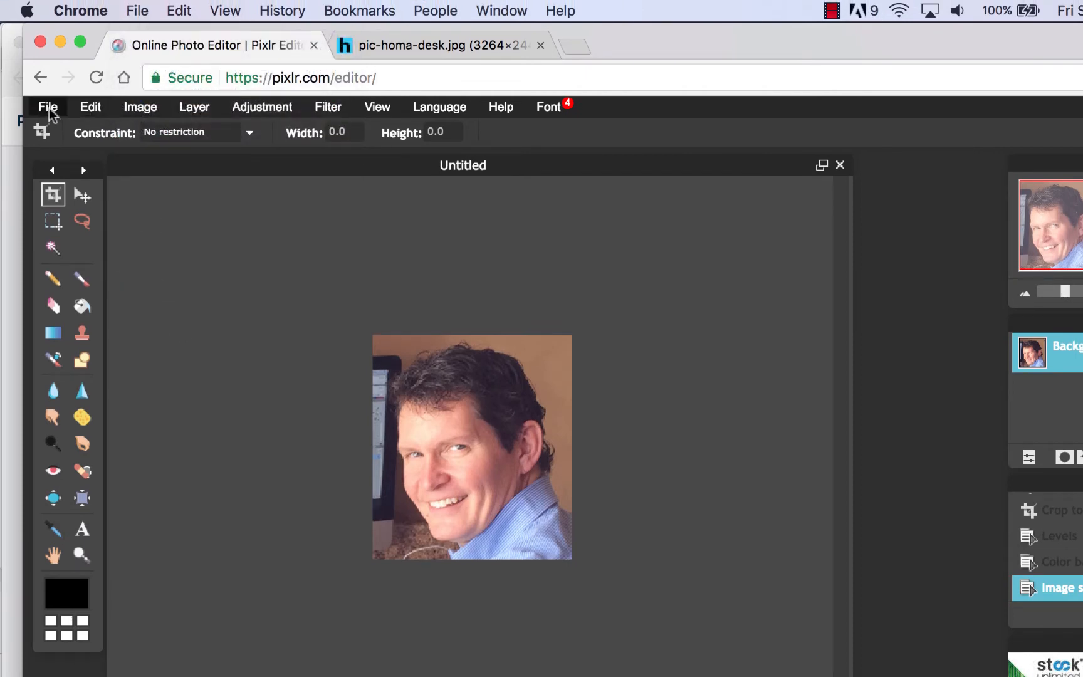
pyautogui.click(48, 107)
pyautogui.click(54, 207)
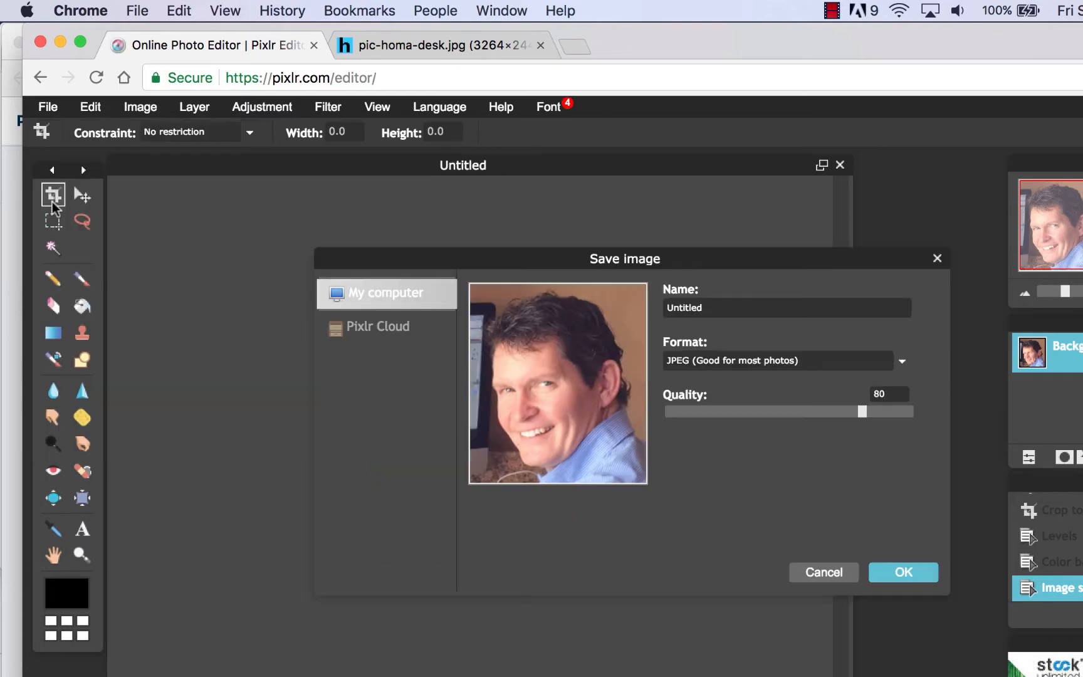
pyautogui.moveTo(721, 307); pyautogui.dragTo(619, 299)
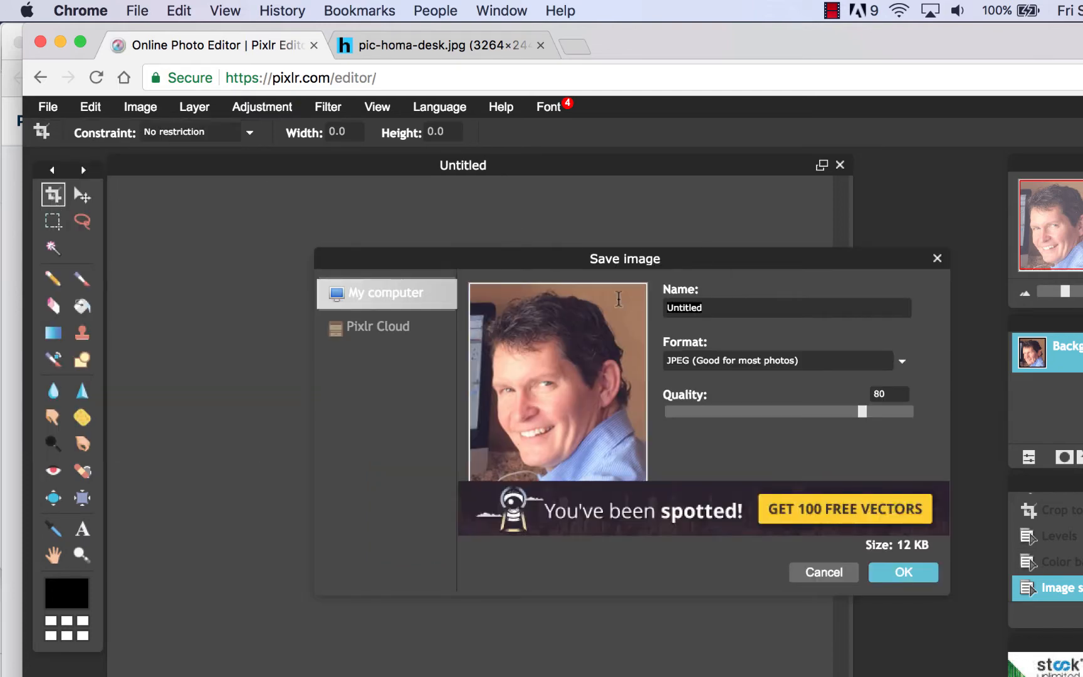
pyautogui.write('homa1')
pyautogui.click(903, 573)
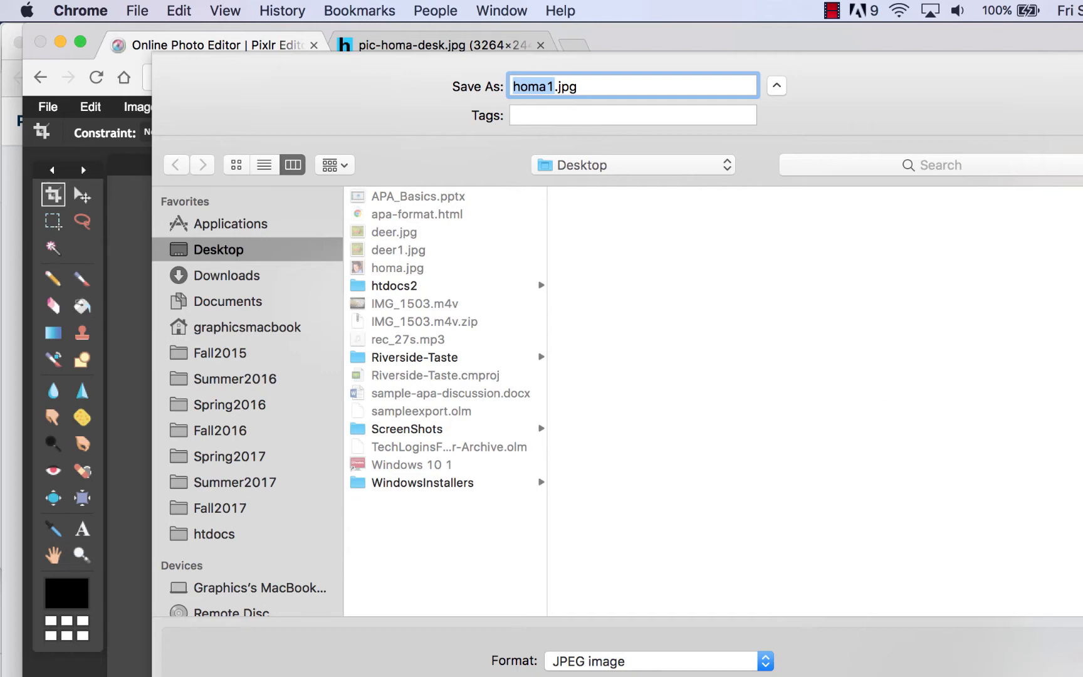
pyautogui.click(1069, 676)
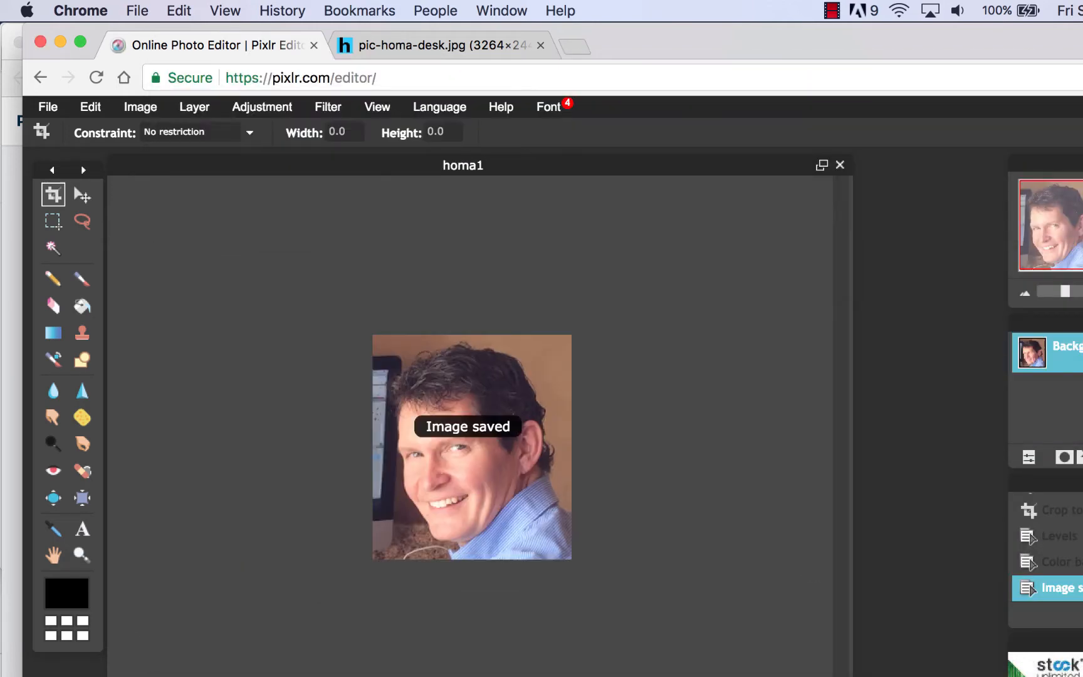
# Switch to the pic-homa-desk.jpg browser tab, load mywarren.warren.edu there and open the Coursework page of CSC 103 M 1 – Introduction to Computing
pyautogui.click(435, 46)
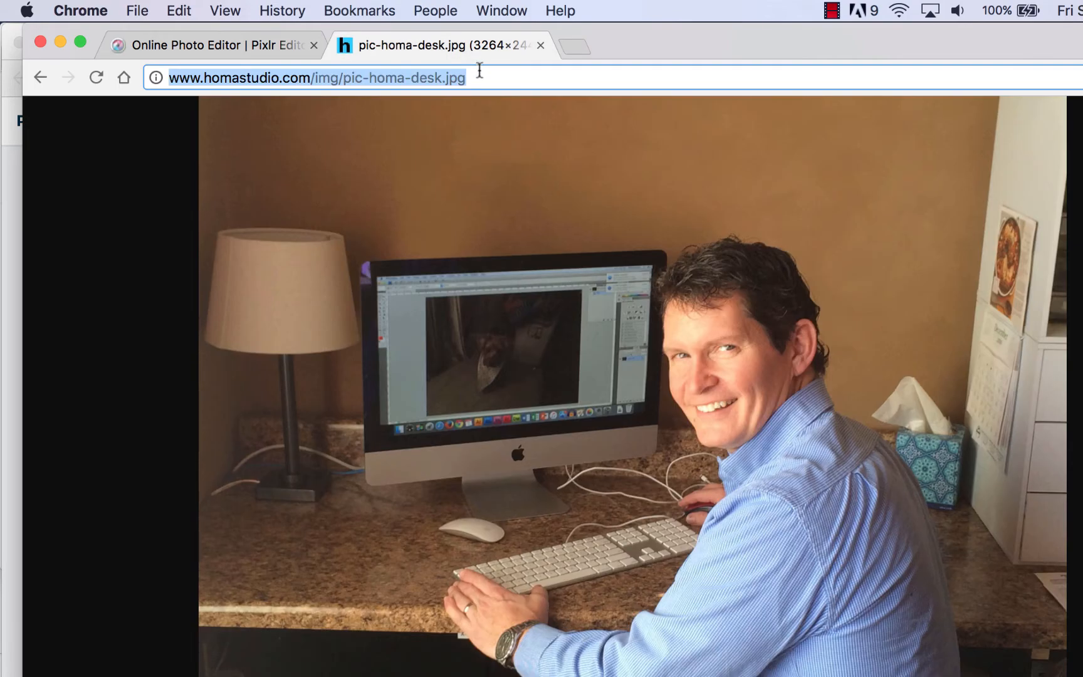
pyautogui.write('mywarren.warren.edu')
pyautogui.press('Return')
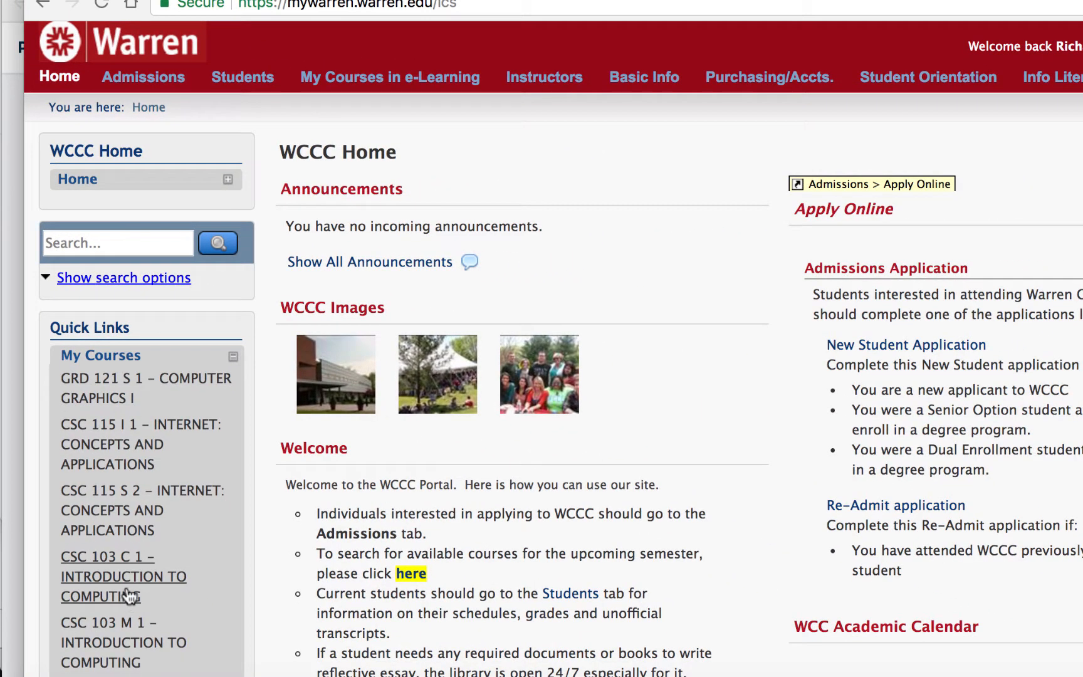
pyautogui.click(128, 660)
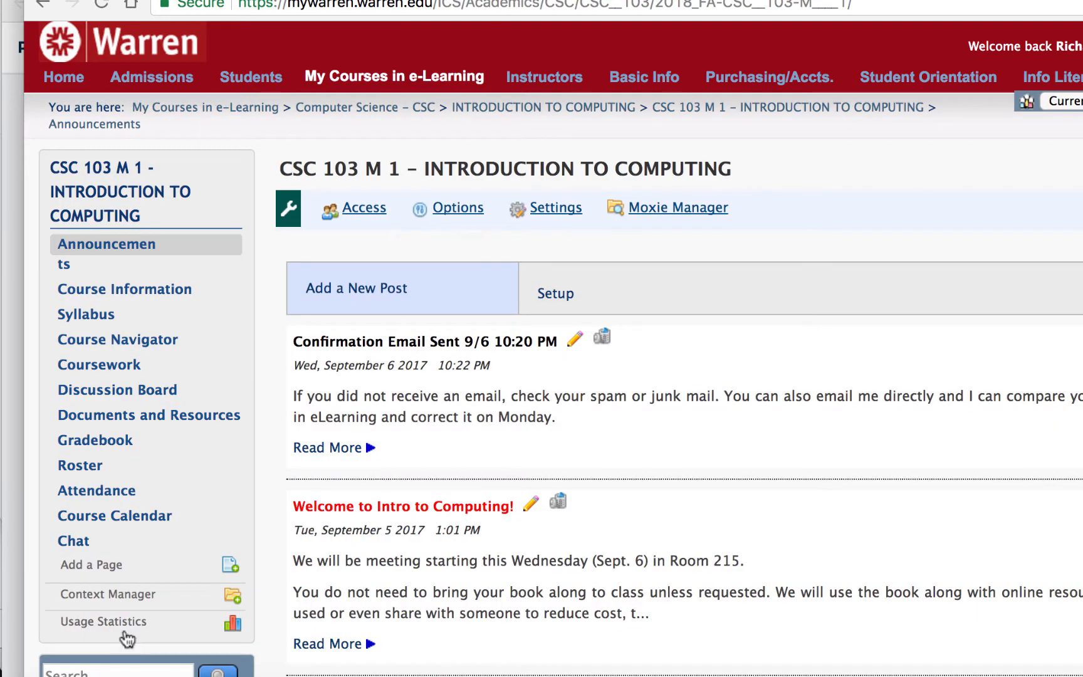
pyautogui.click(128, 377)
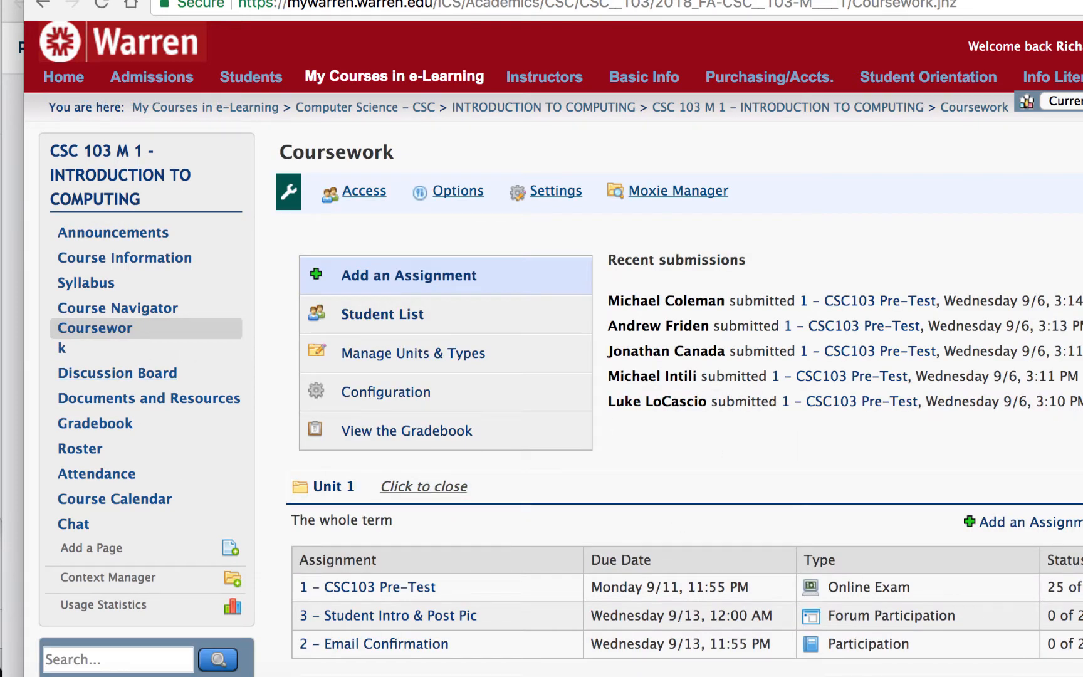
# Emulate the student view of the Coursework page and read the instructions of assignment 3 – Student Intro & Post Pic
pyautogui.click(1072, 101)
pyautogui.click(1072, 133)
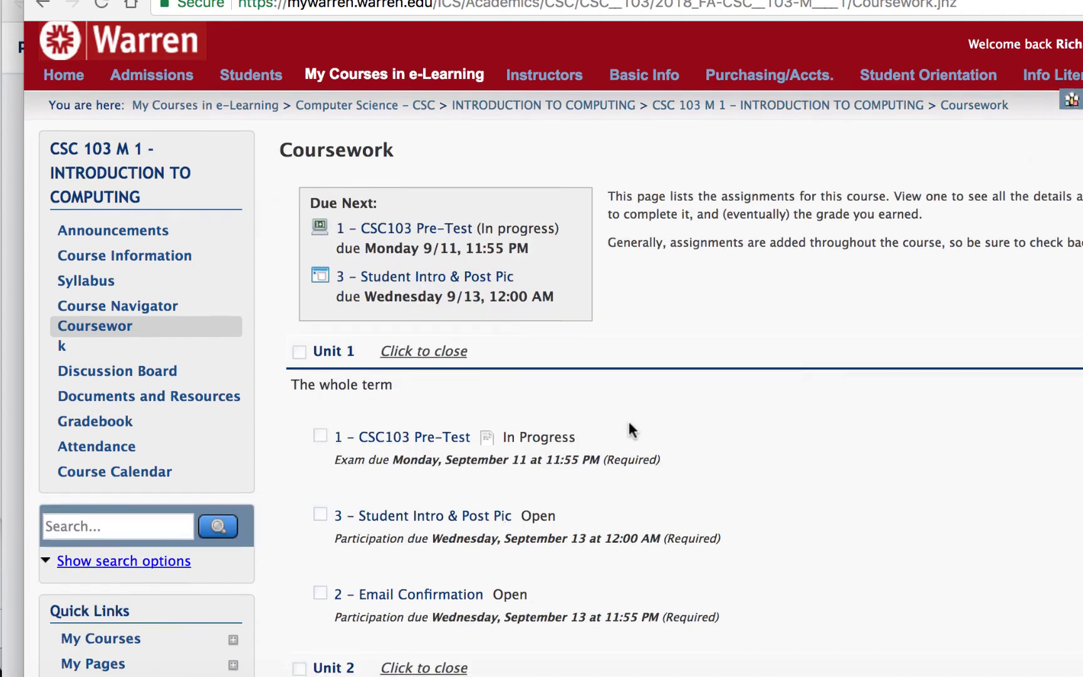
pyautogui.scroll(-3, 630, 427)
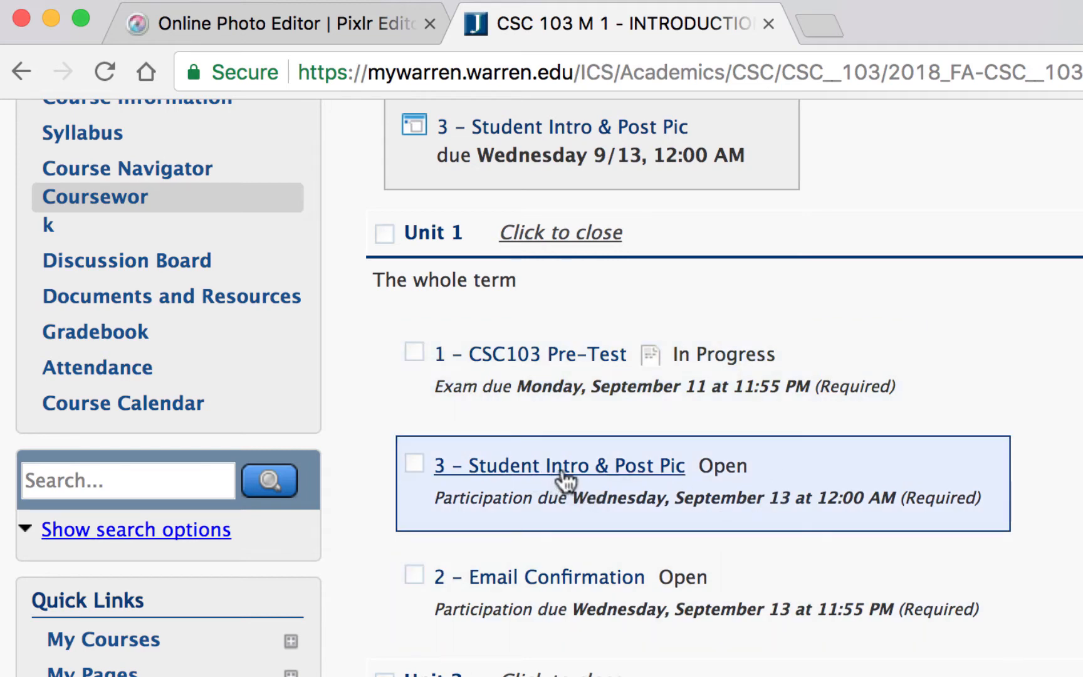
pyautogui.click(601, 465)
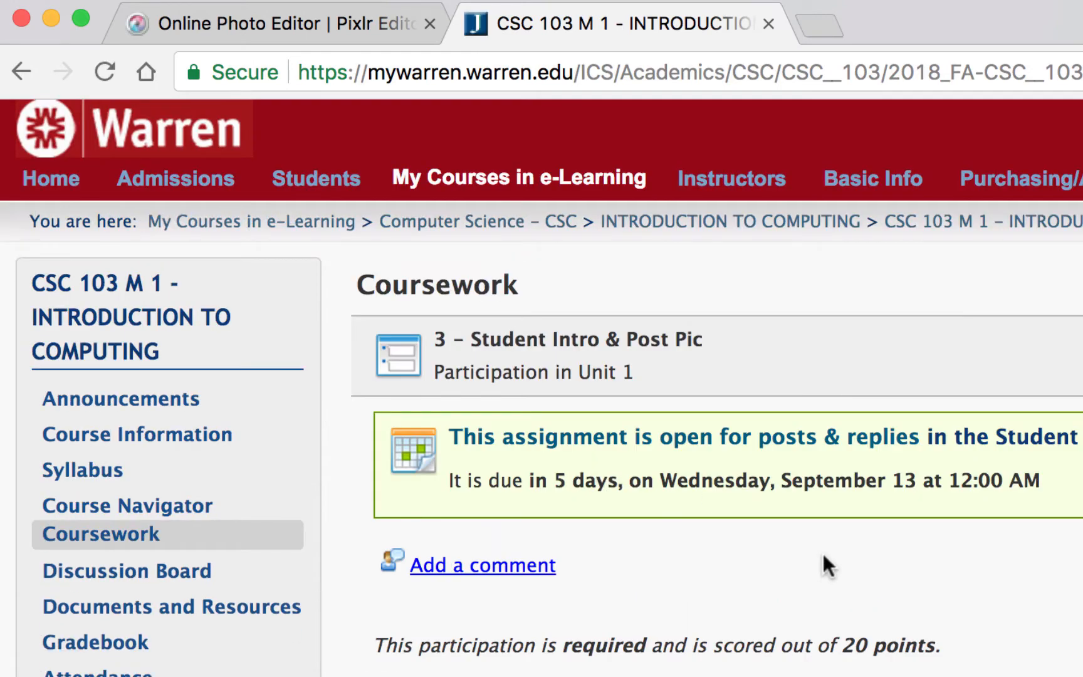
pyautogui.scroll(-5, 823, 554)
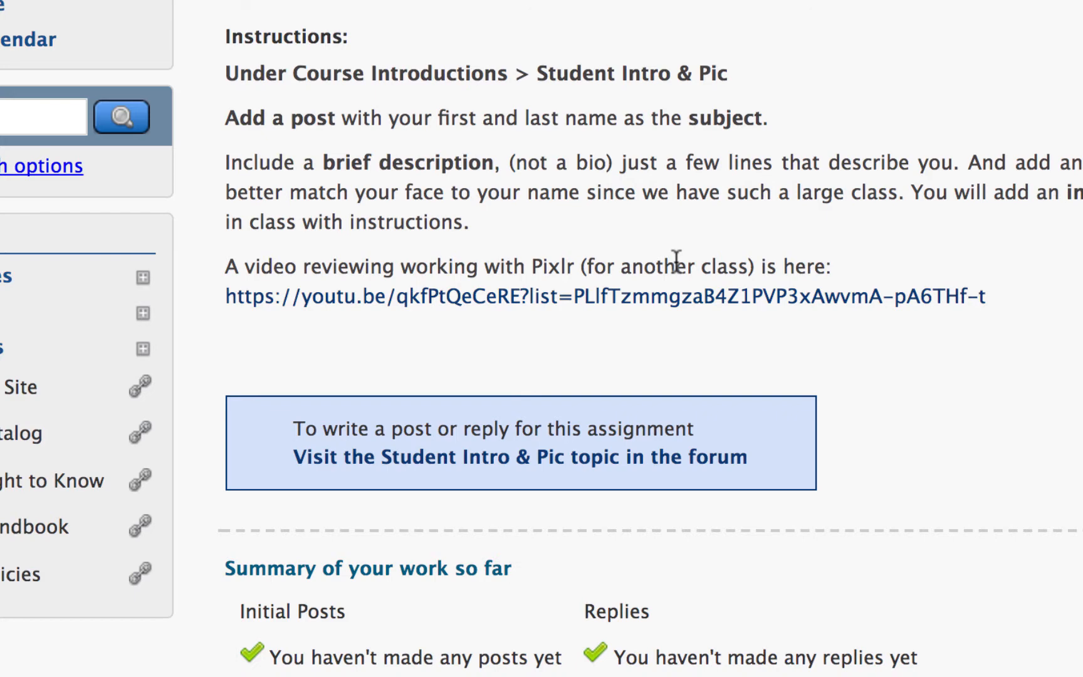
pyautogui.scroll(-1, 635, 414)
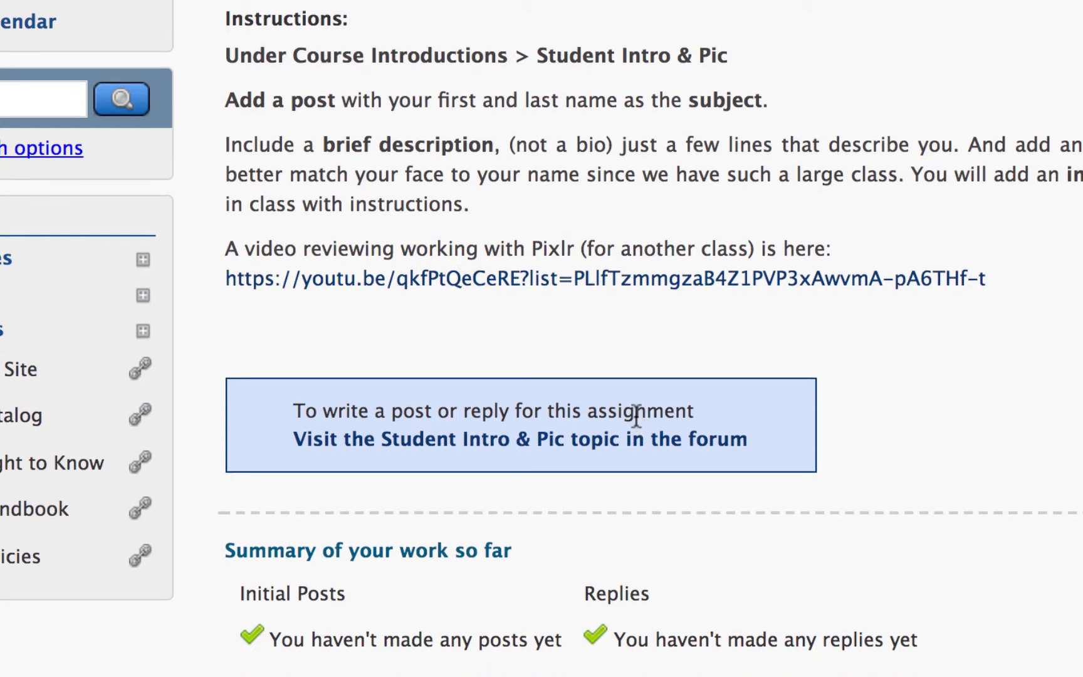
# Open the Student Intro & Pic forum topic from the assignment and try to add a post
pyautogui.click(597, 440)
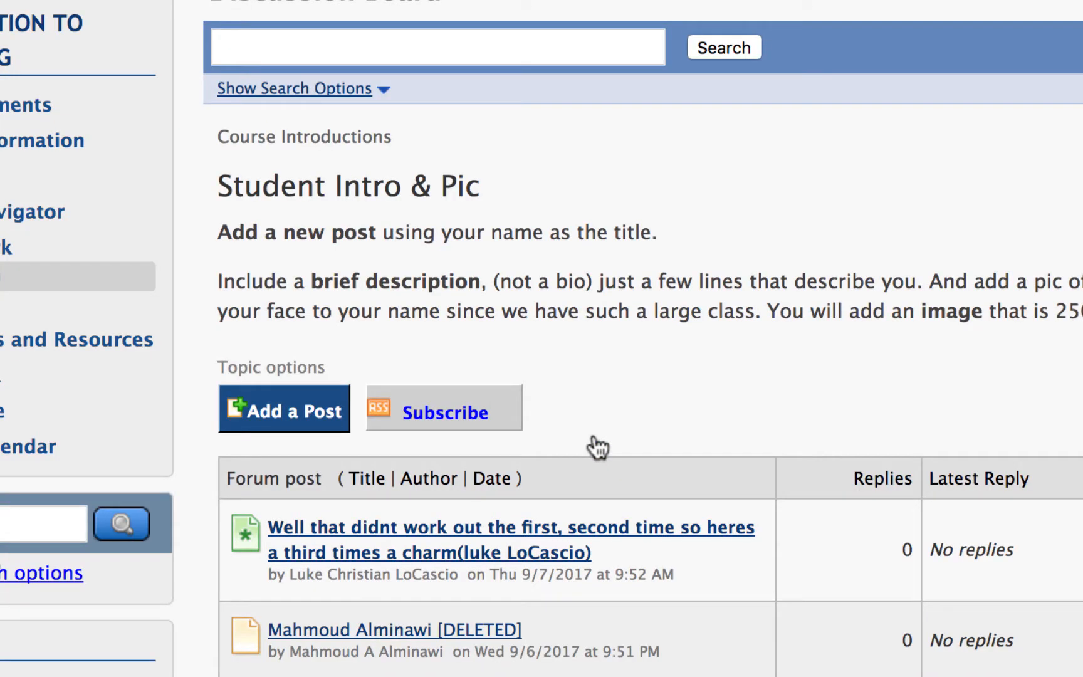
pyautogui.click(316, 407)
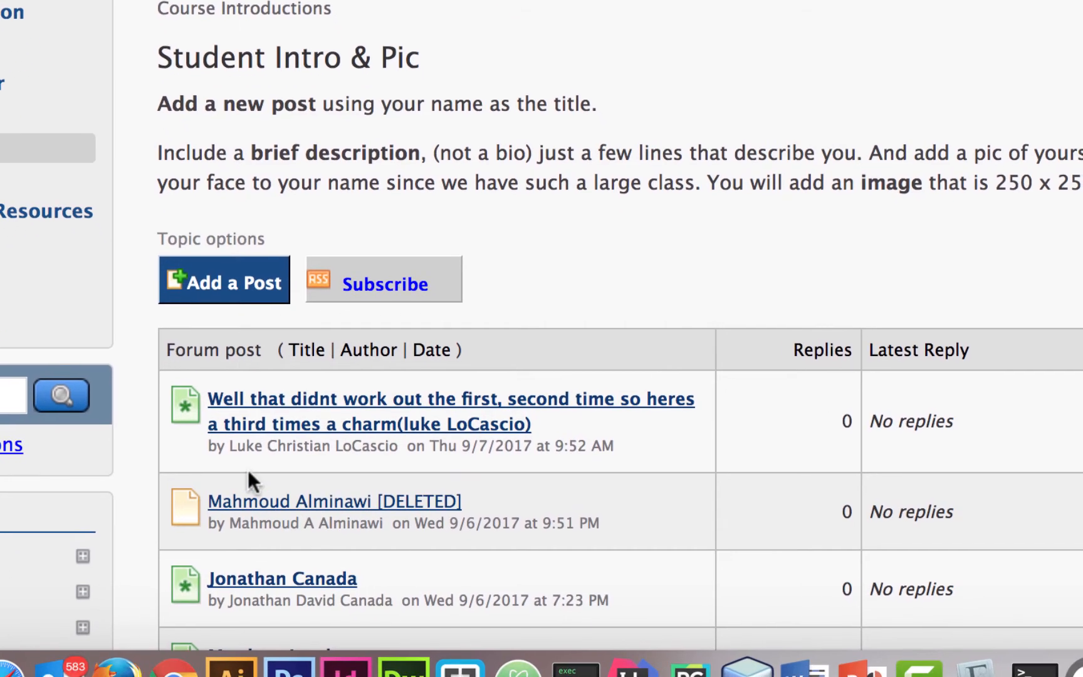
pyautogui.click(266, 286)
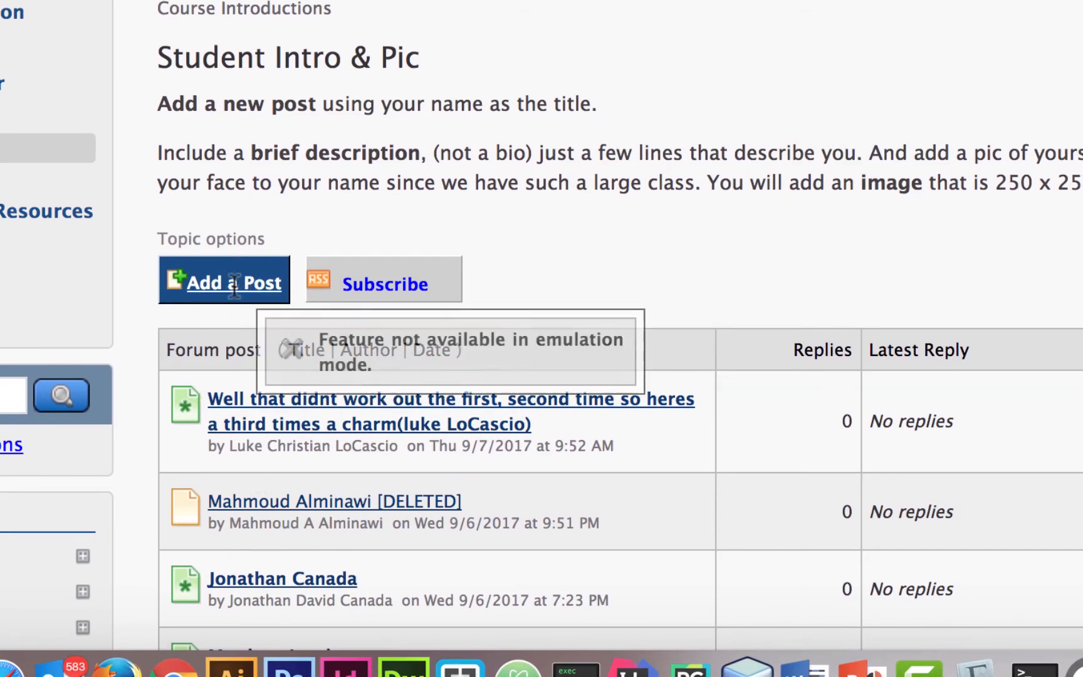
pyautogui.click(265, 285)
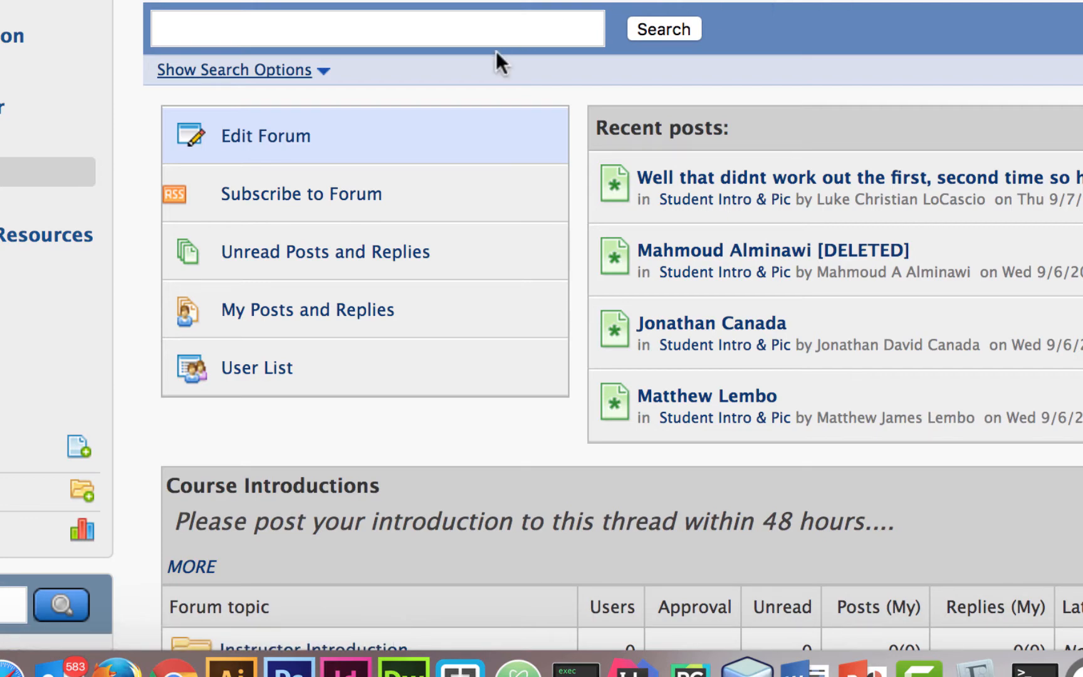
# Open the Instructor Introduction topic under Course Introductions and start a new post
pyautogui.scroll(-5, 483, 88)
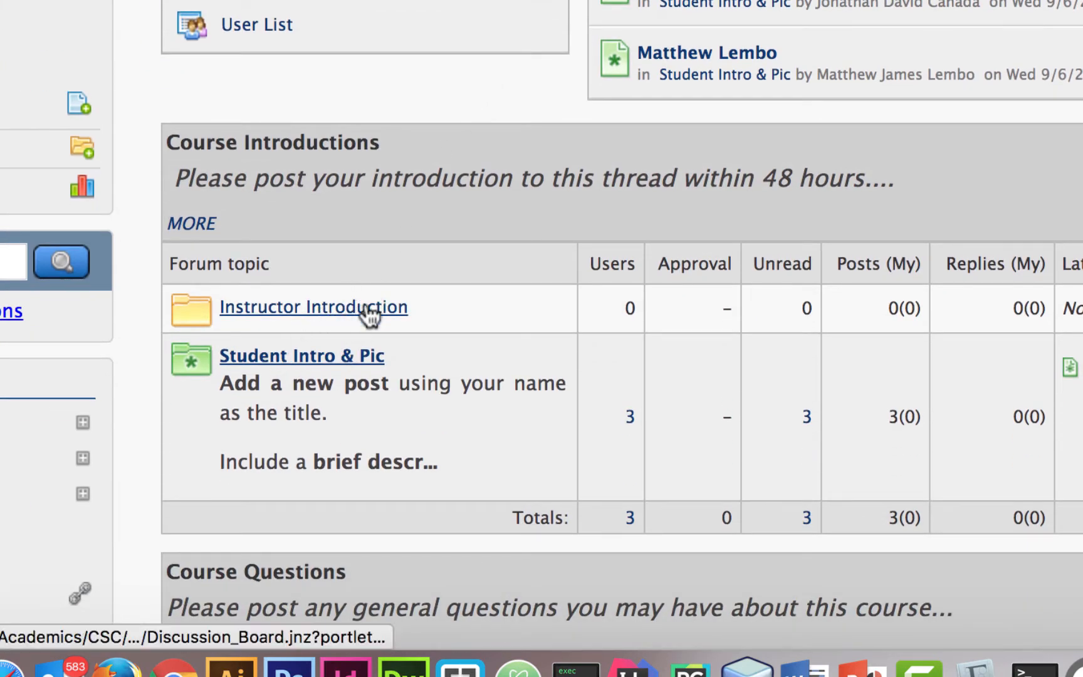
pyautogui.click(369, 310)
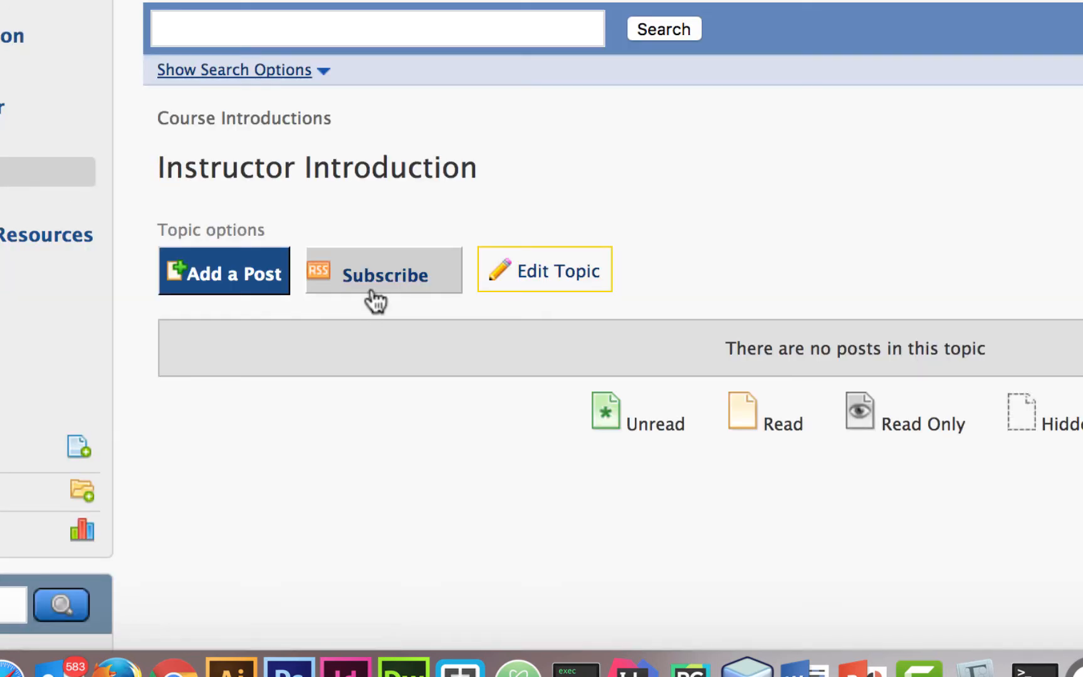
pyautogui.click(249, 269)
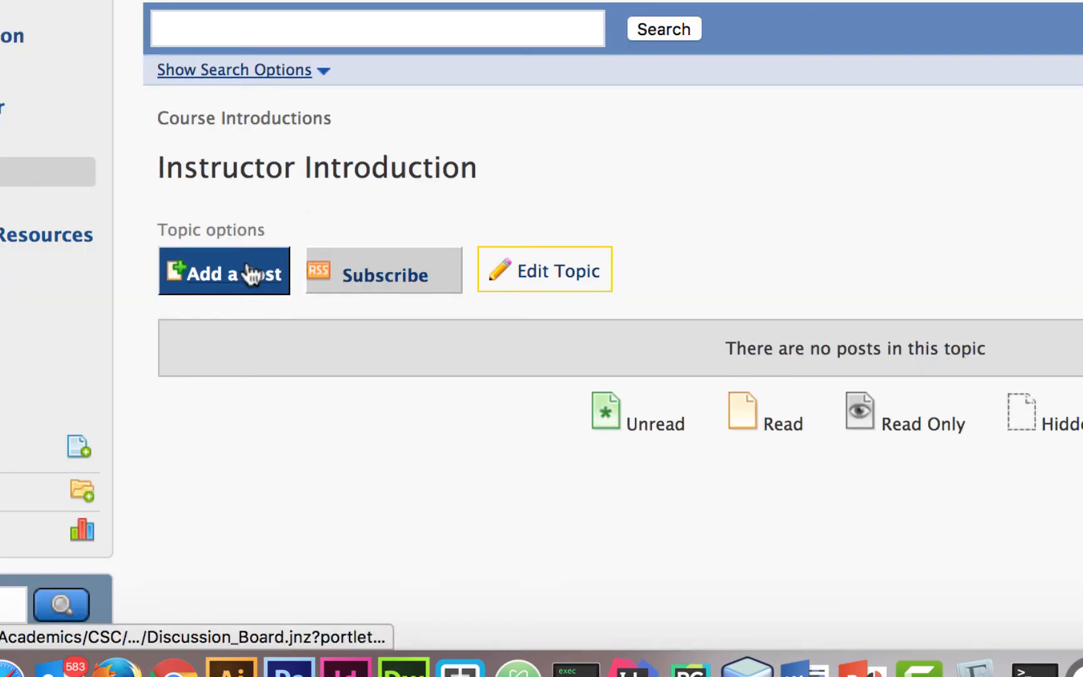
pyautogui.click(559, 271)
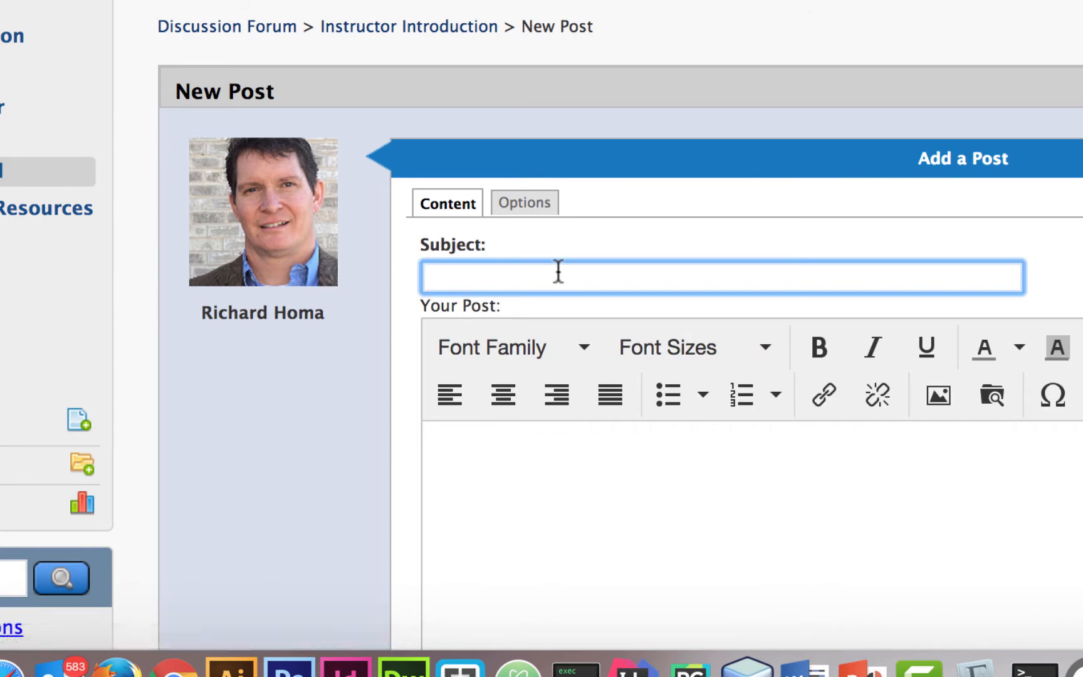
# Enter the instructor's full name as the post subject and write "Something about me." as the post text, followed by a new line
pyautogui.write('Richard Homa')
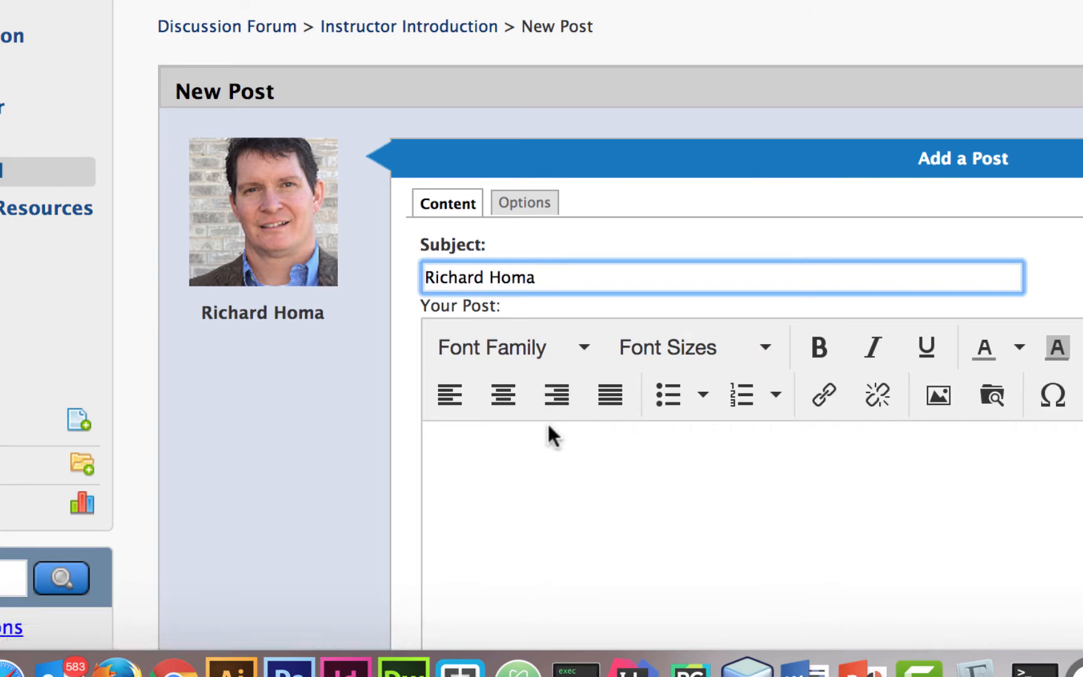
pyautogui.click(530, 436)
pyautogui.write('Some')
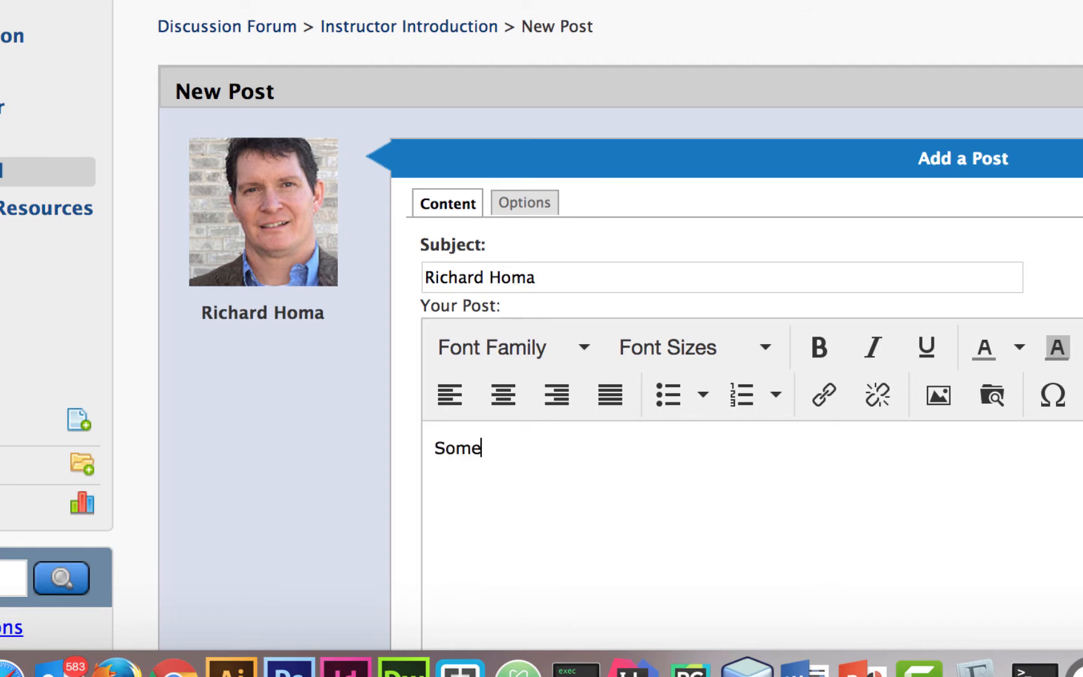
pyautogui.write('thing about')
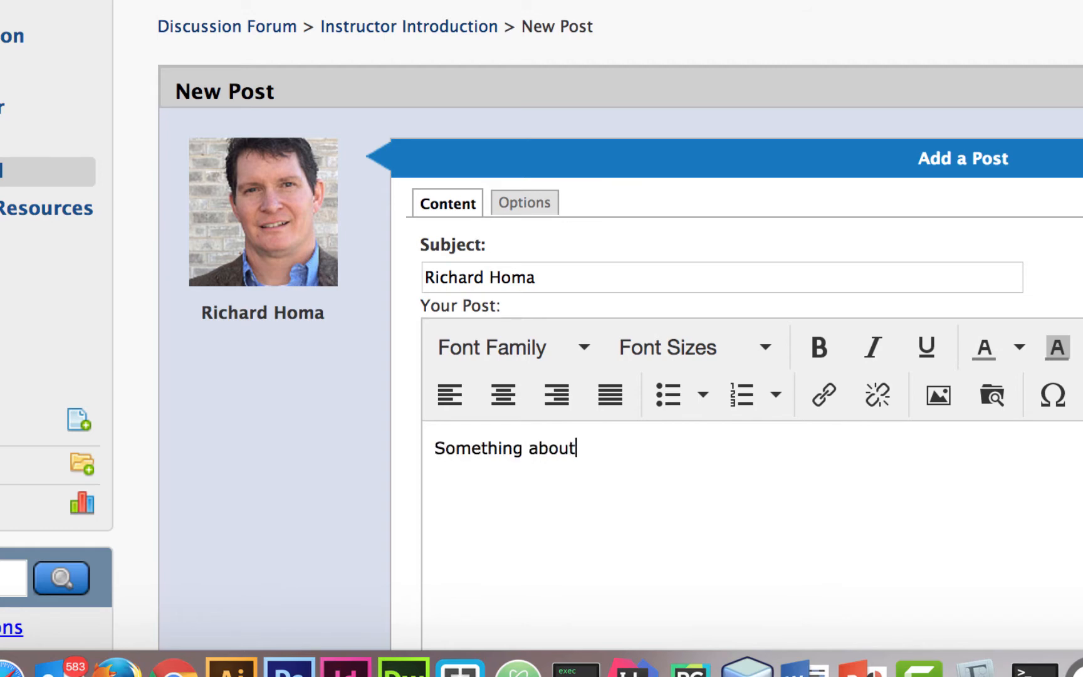
pyautogui.write(' me.')
pyautogui.press('Return')
# Add the image homa1.jpg from the Desktop to the post's images
pyautogui.scroll(-9, 629, 427)
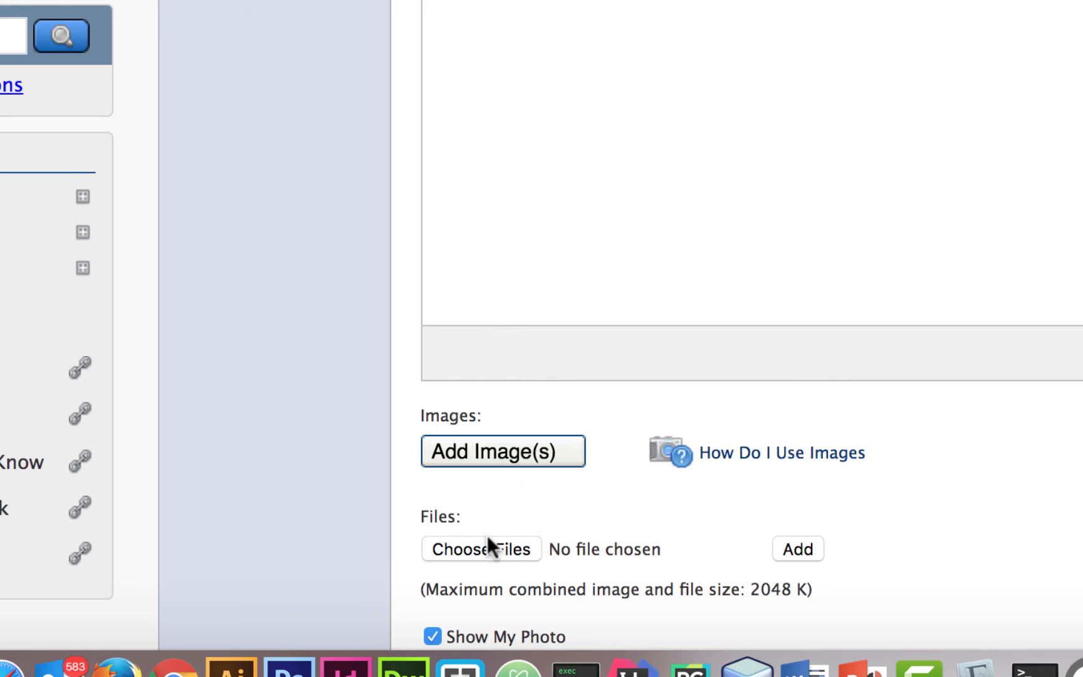
pyautogui.click(521, 452)
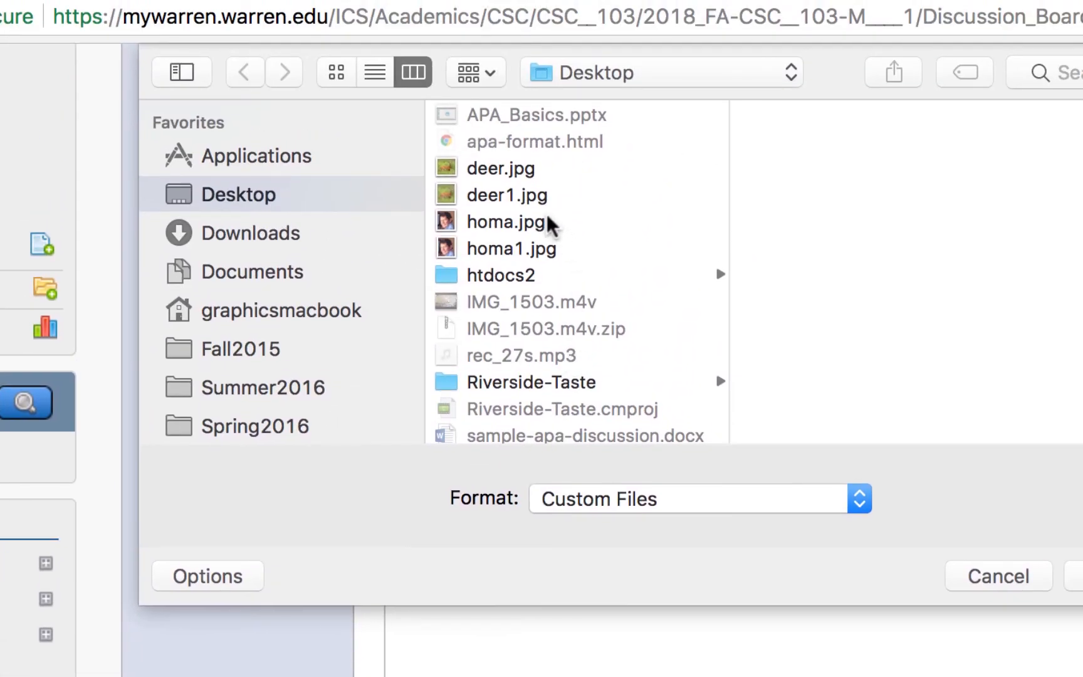
pyautogui.click(534, 251)
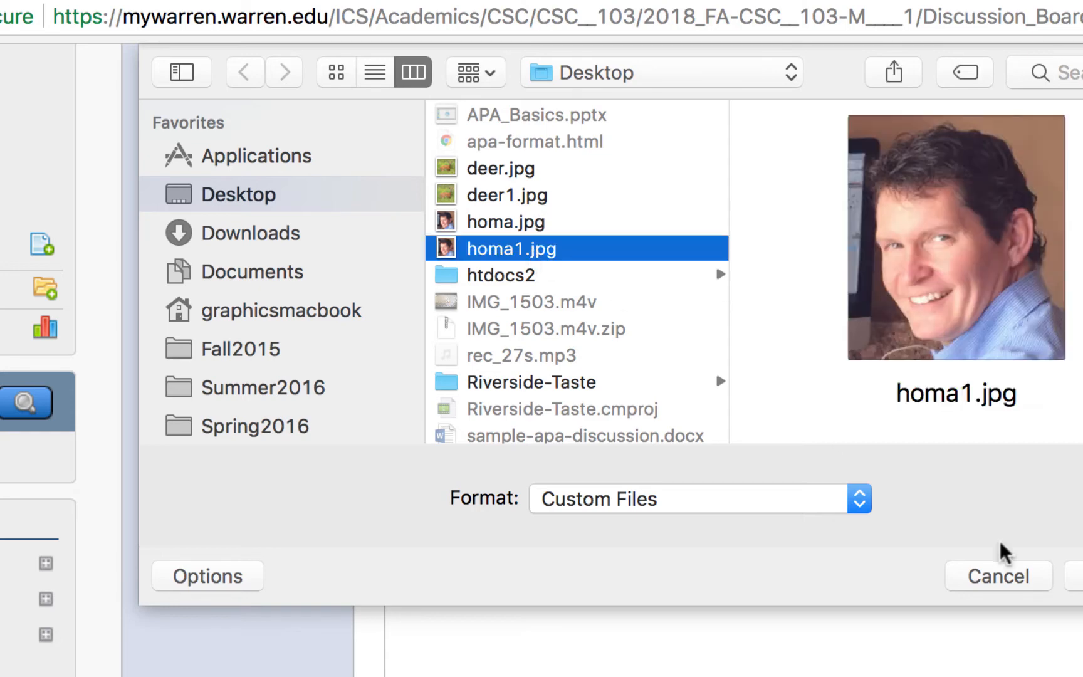
pyautogui.click(1074, 576)
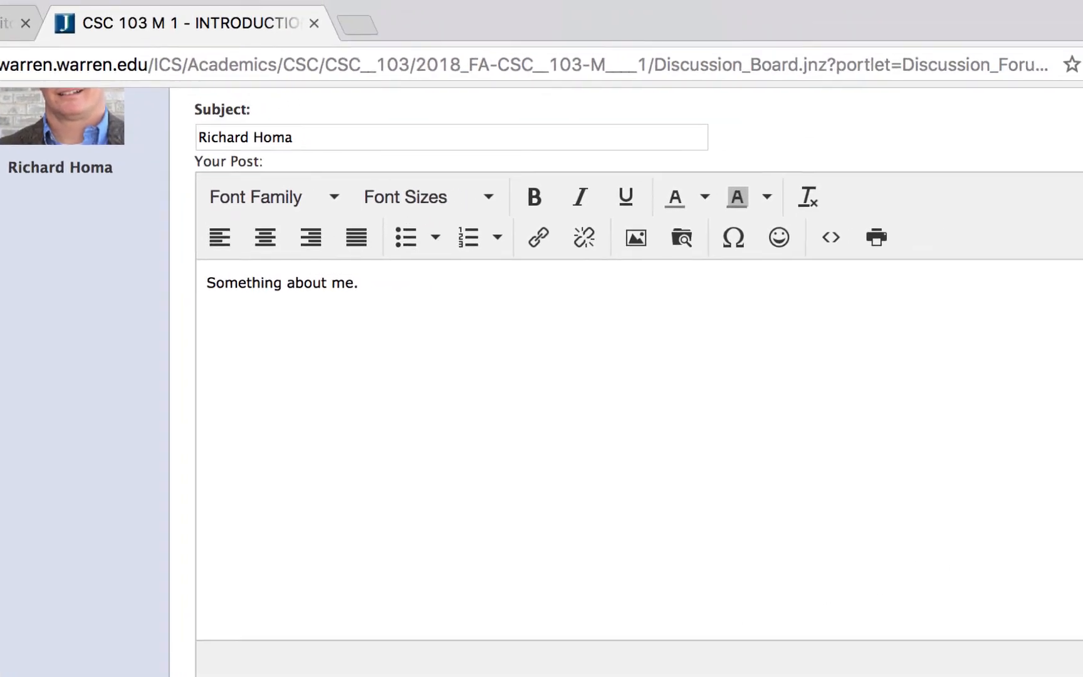
pyautogui.scroll(-5, 489, 492)
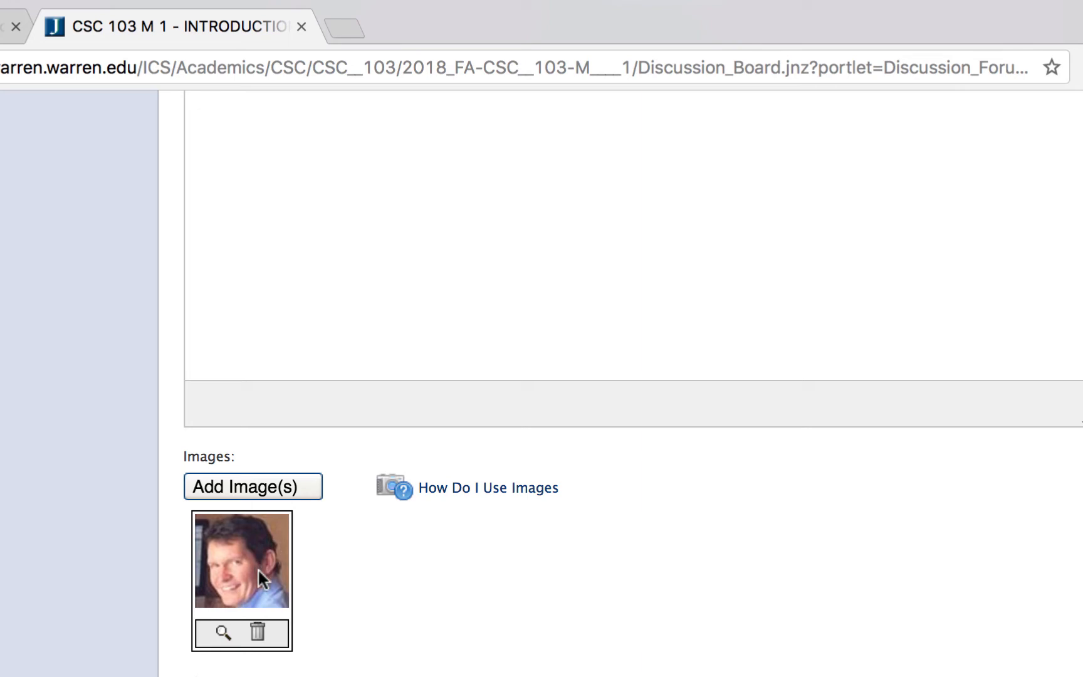
# Enlarge the added portrait's preview and place the full-size image in the post body on the line below "Something about me."
pyautogui.click(219, 634)
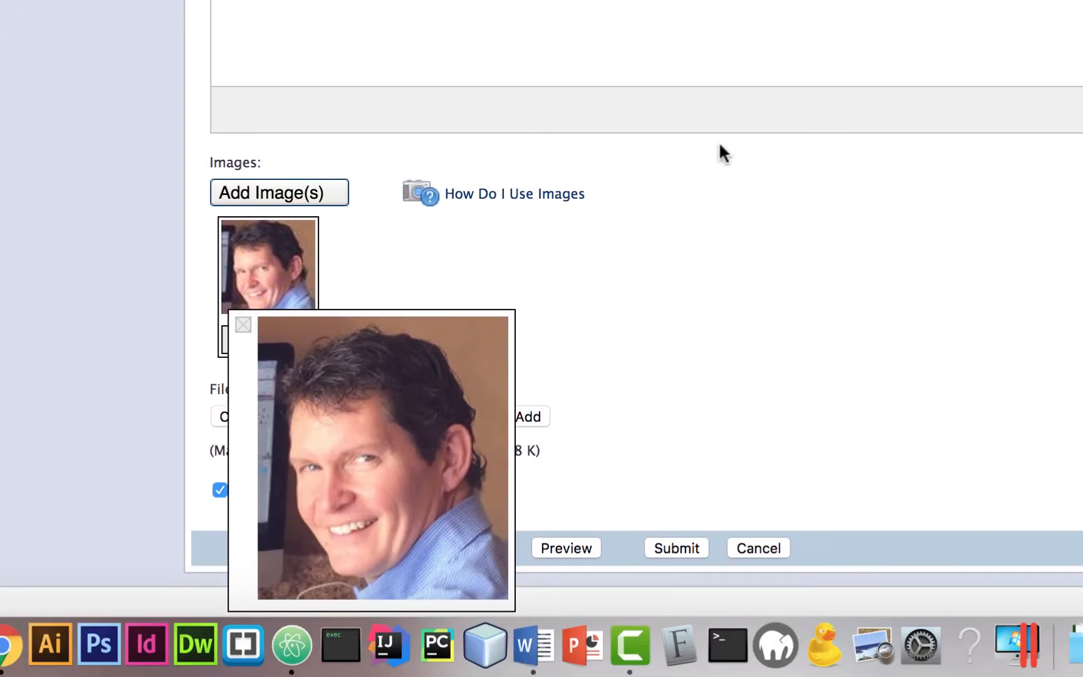
pyautogui.scroll(3, 719, 146)
pyautogui.scroll(-4, 719, 145)
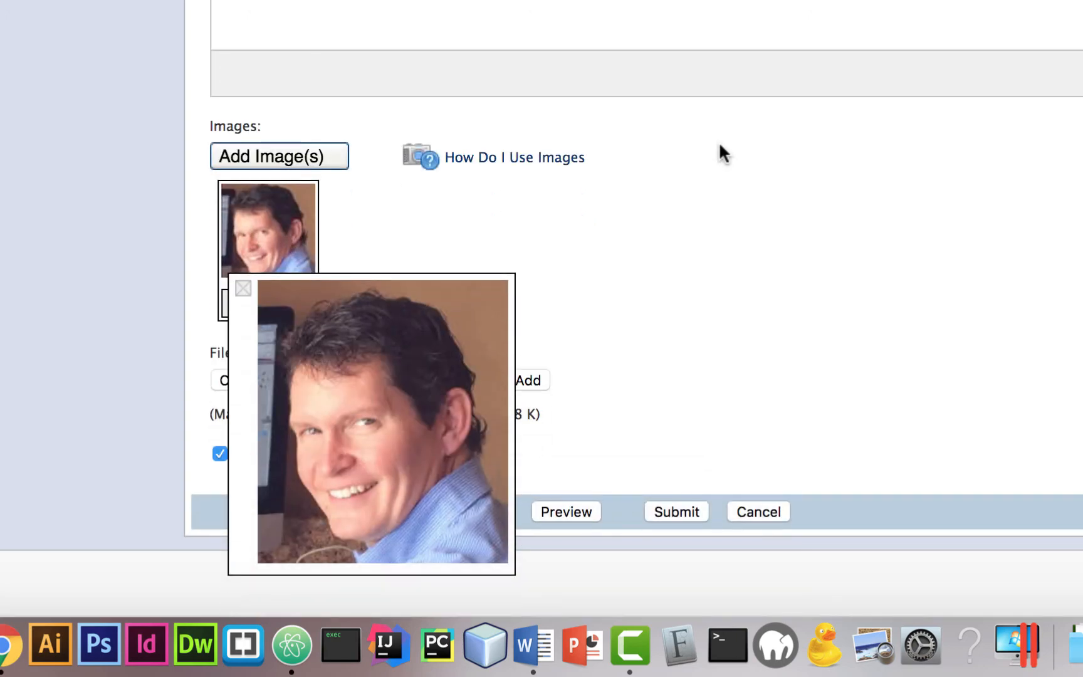
pyautogui.scroll(5, 719, 146)
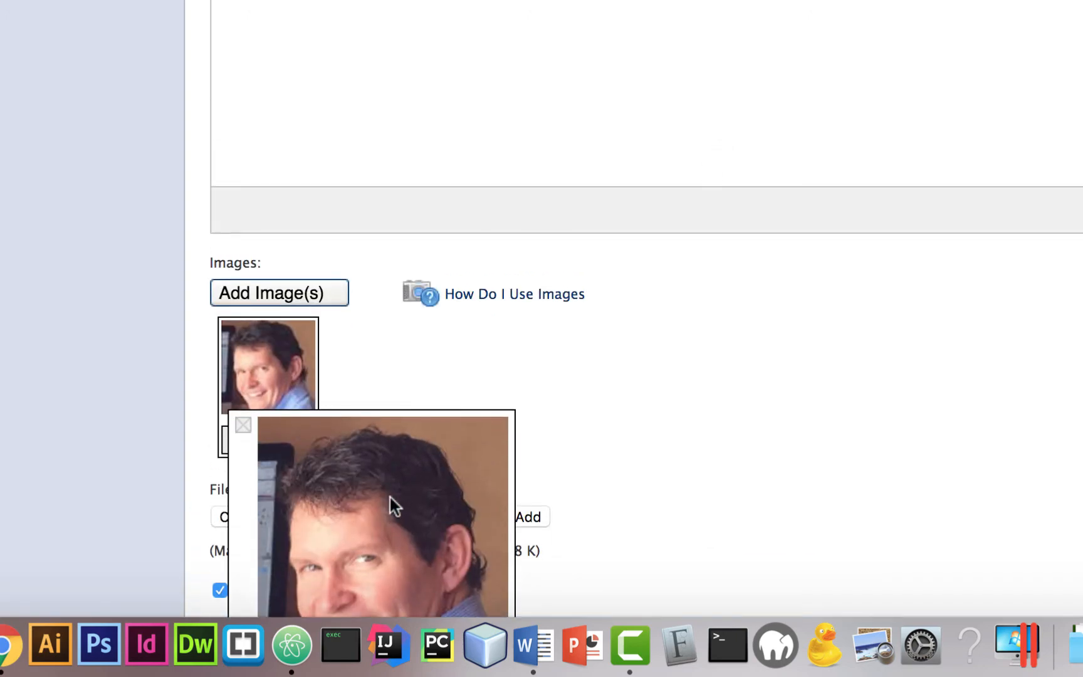
pyautogui.moveTo(390, 497); pyautogui.dragTo(591, 161)
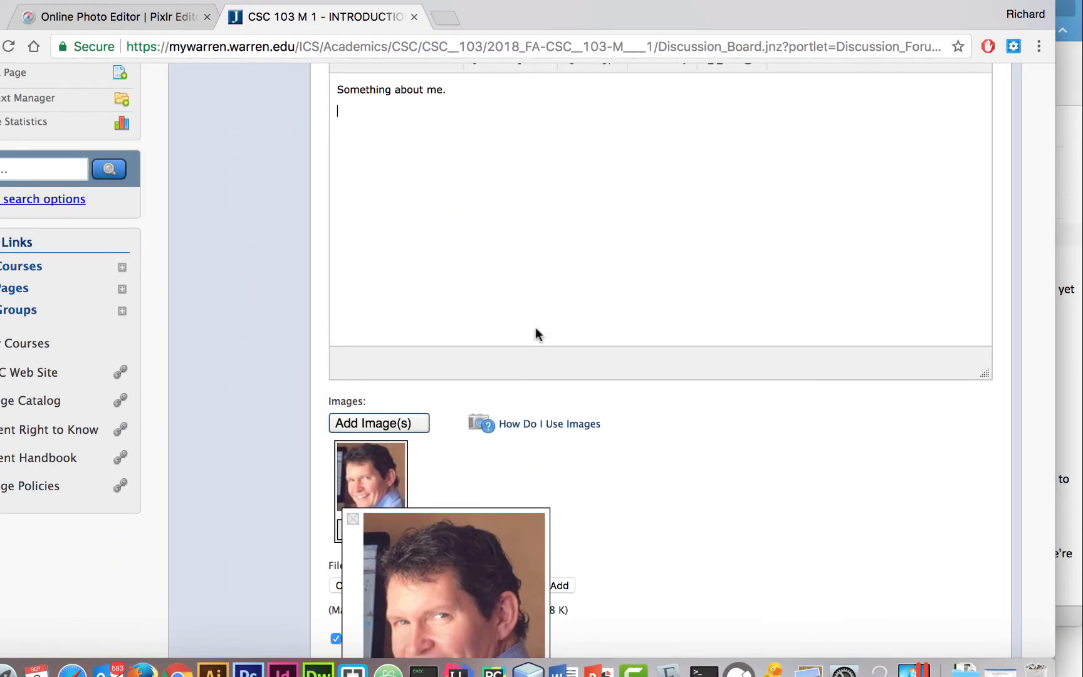
pyautogui.moveTo(467, 559); pyautogui.dragTo(648, 150)
pyautogui.moveTo(409, 546); pyautogui.dragTo(343, 113)
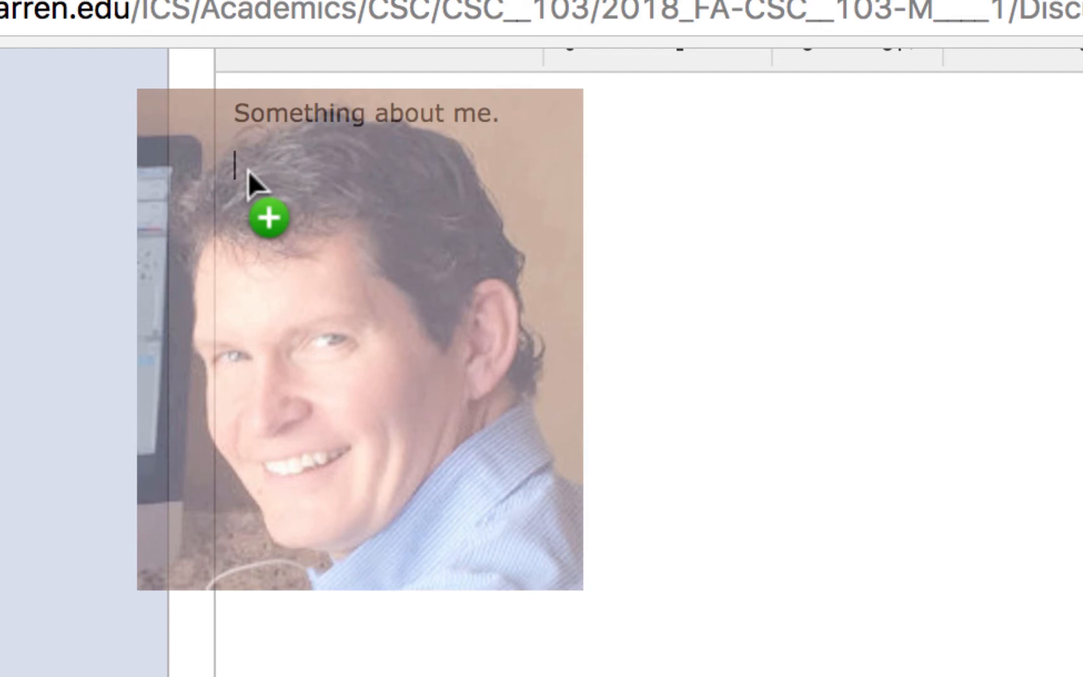
pyautogui.moveTo(247, 171)
pyautogui.mouseDown()
pyautogui.moveTo(304, 214)
pyautogui.moveTo(237, 169)
pyautogui.moveTo(269, 223)
pyautogui.moveTo(228, 168)
pyautogui.moveTo(243, 174)
pyautogui.mouseUp()
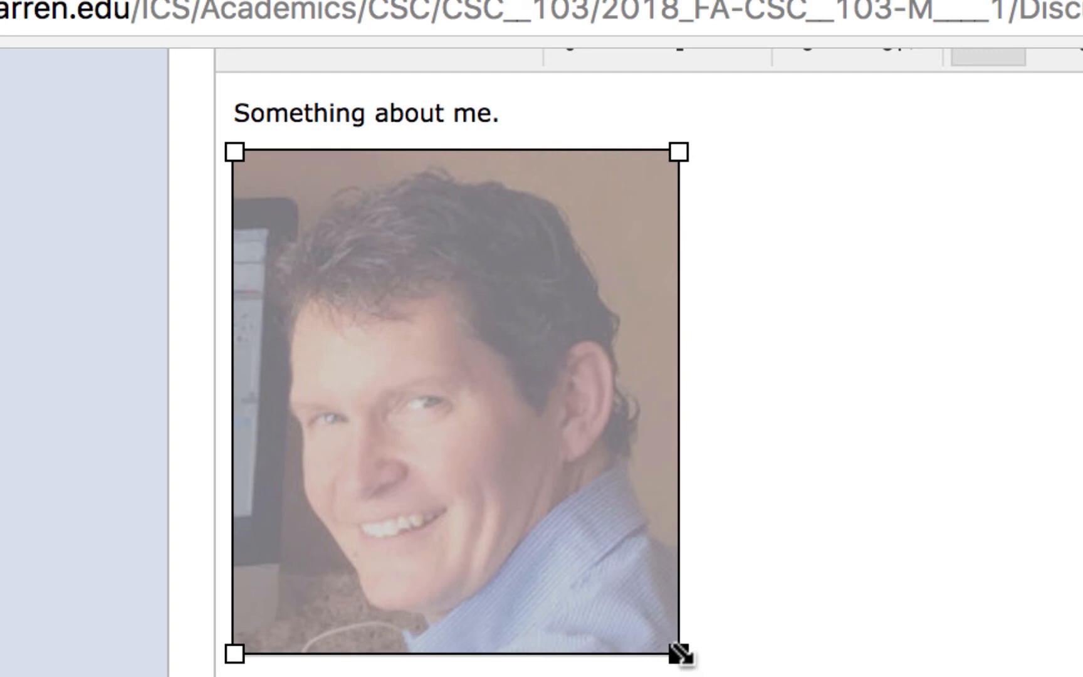
# Scale the portrait in the post body down proportionally to about three quarters of its size and deselect it
pyautogui.moveTo(680, 655); pyautogui.dragTo(582, 550)
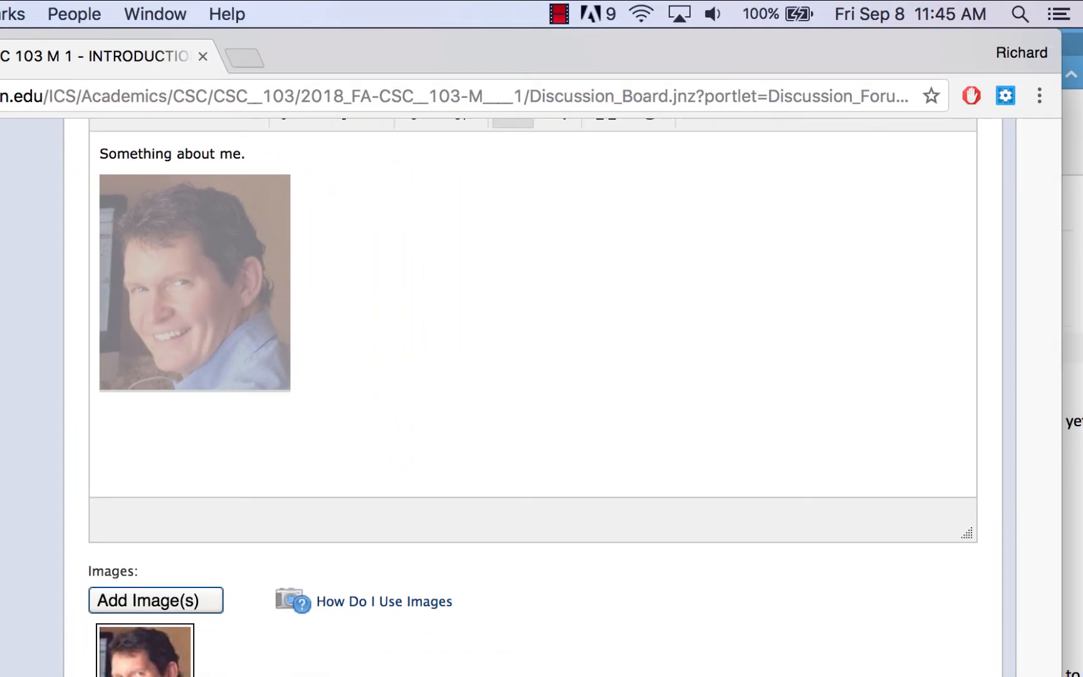
pyautogui.scroll(5, 449, 475)
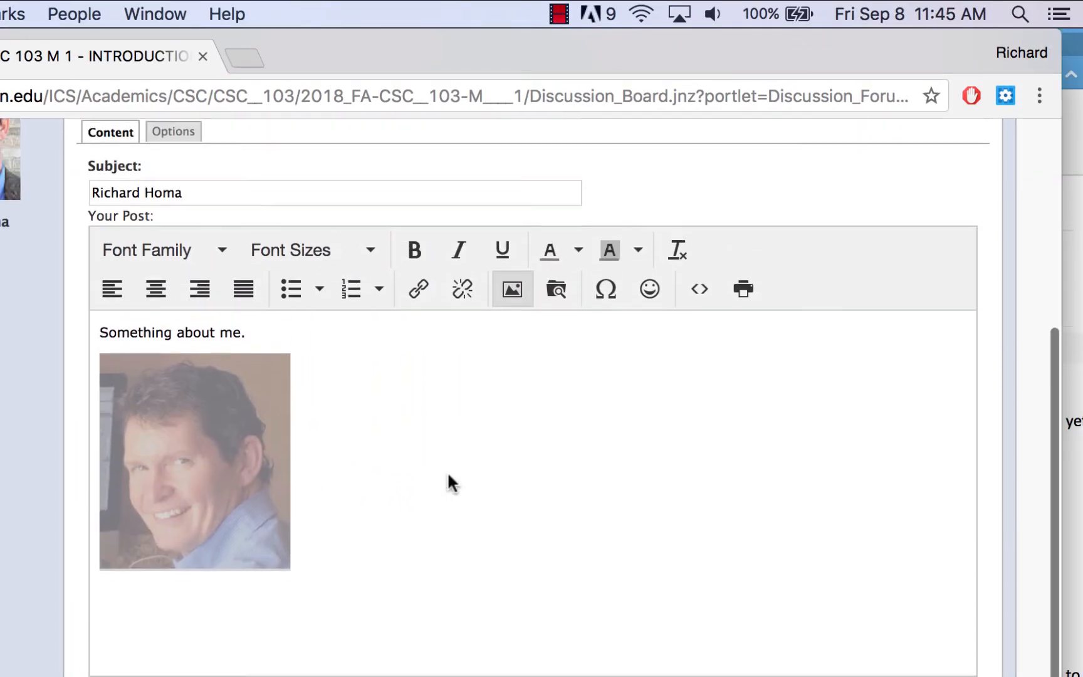
pyautogui.click(212, 487)
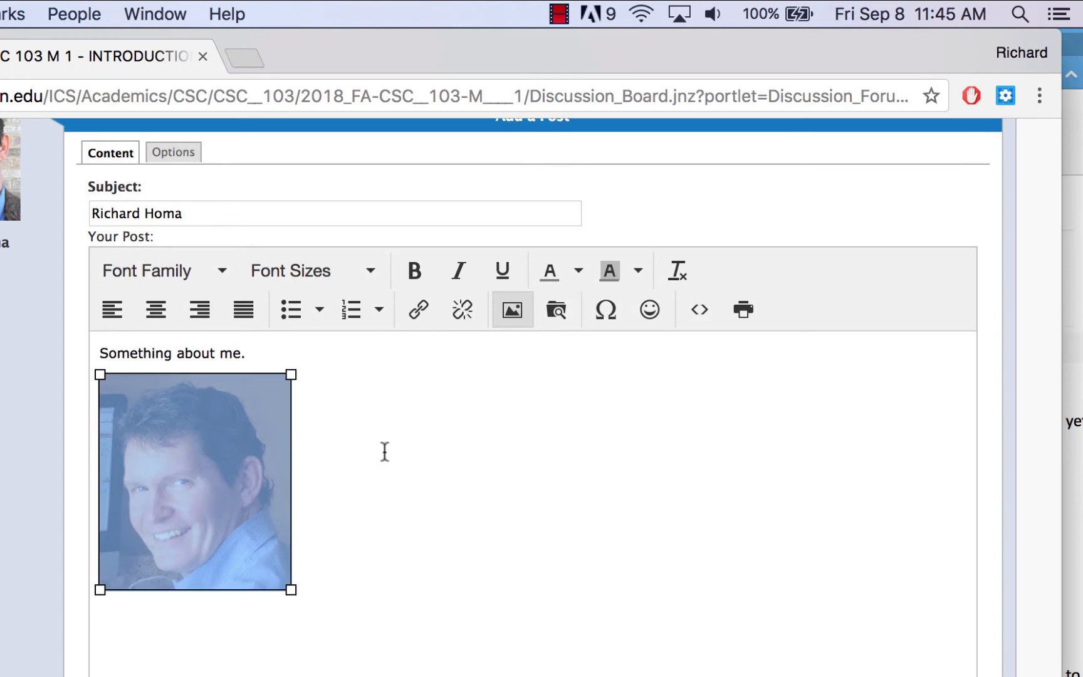
pyautogui.click(387, 452)
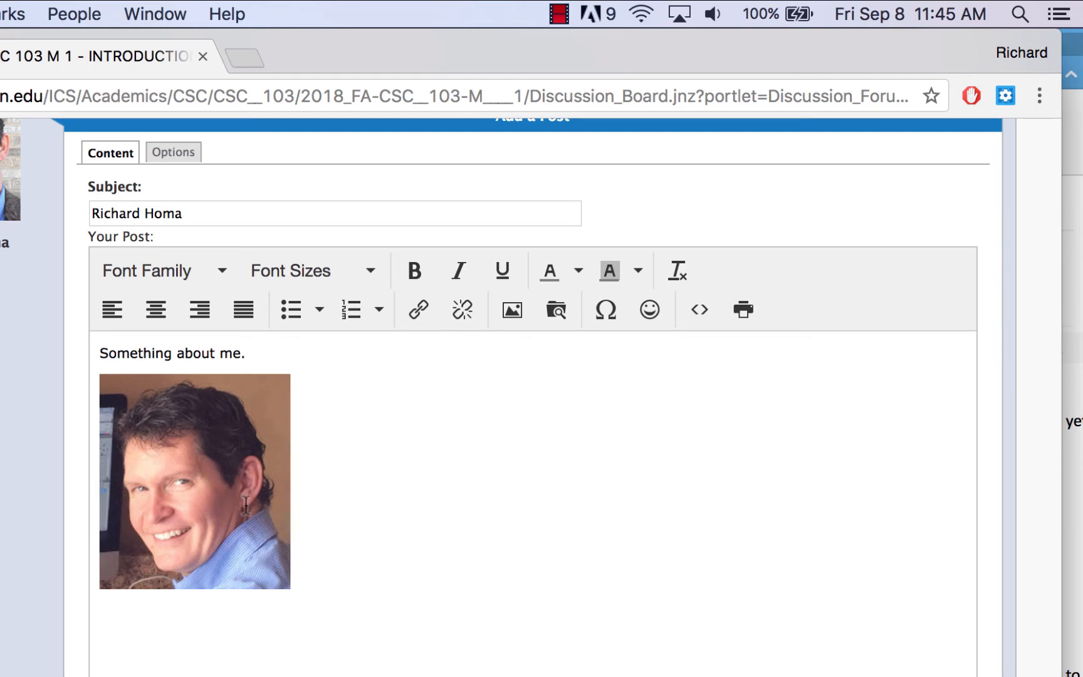
pyautogui.click(175, 500)
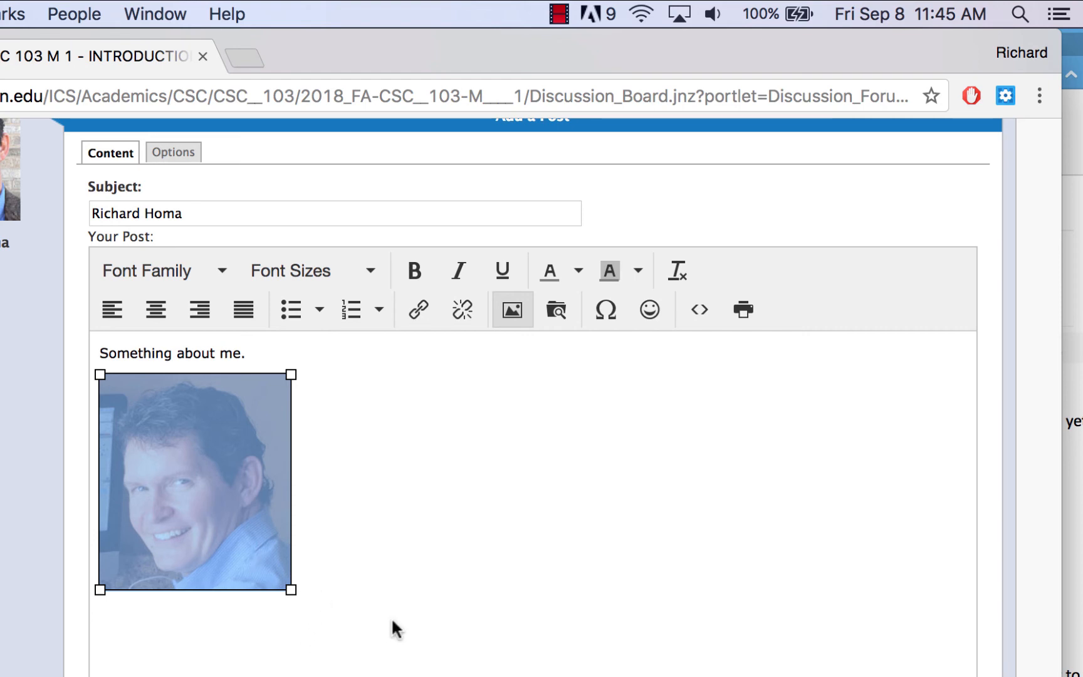
pyautogui.click(345, 495)
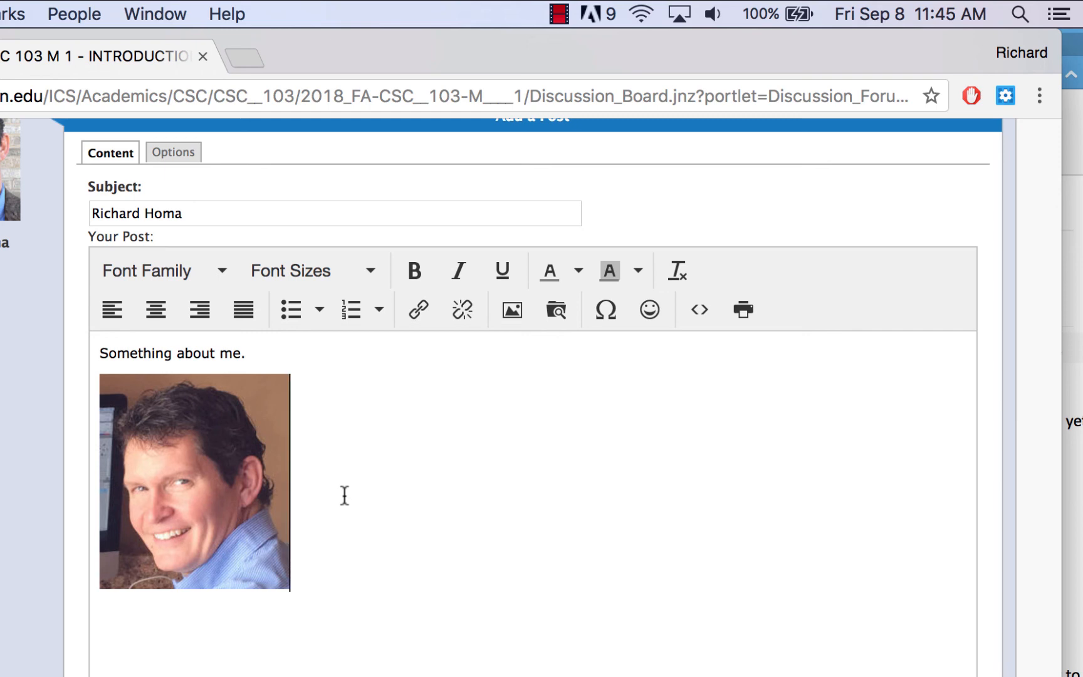
pyautogui.scroll(-6, 345, 495)
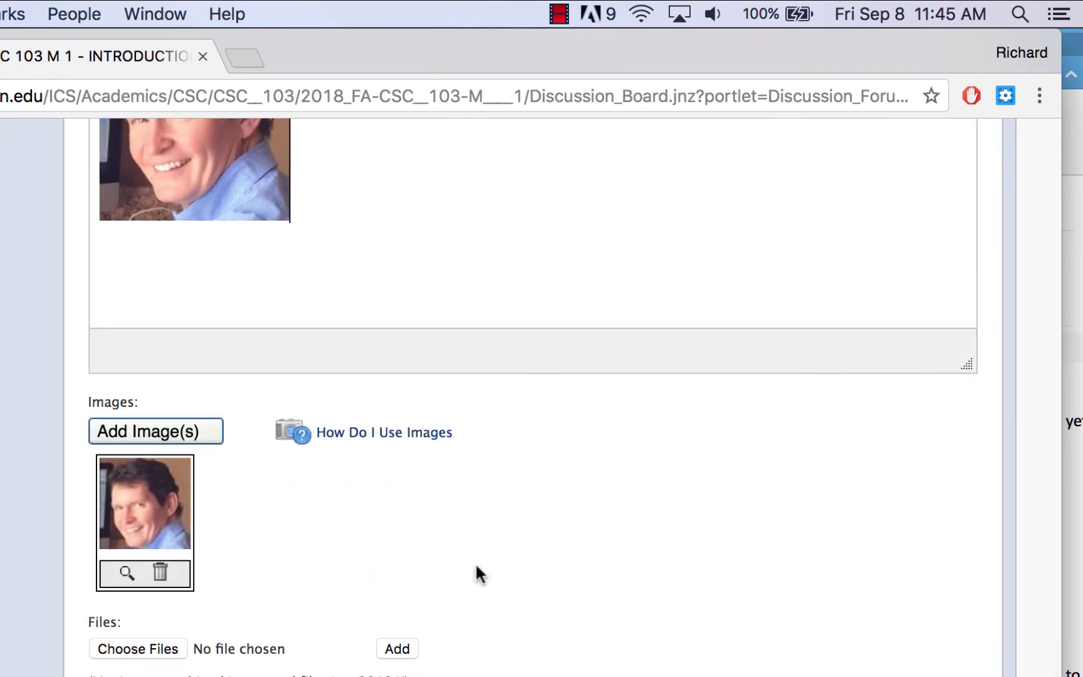
pyautogui.scroll(6, 541, 409)
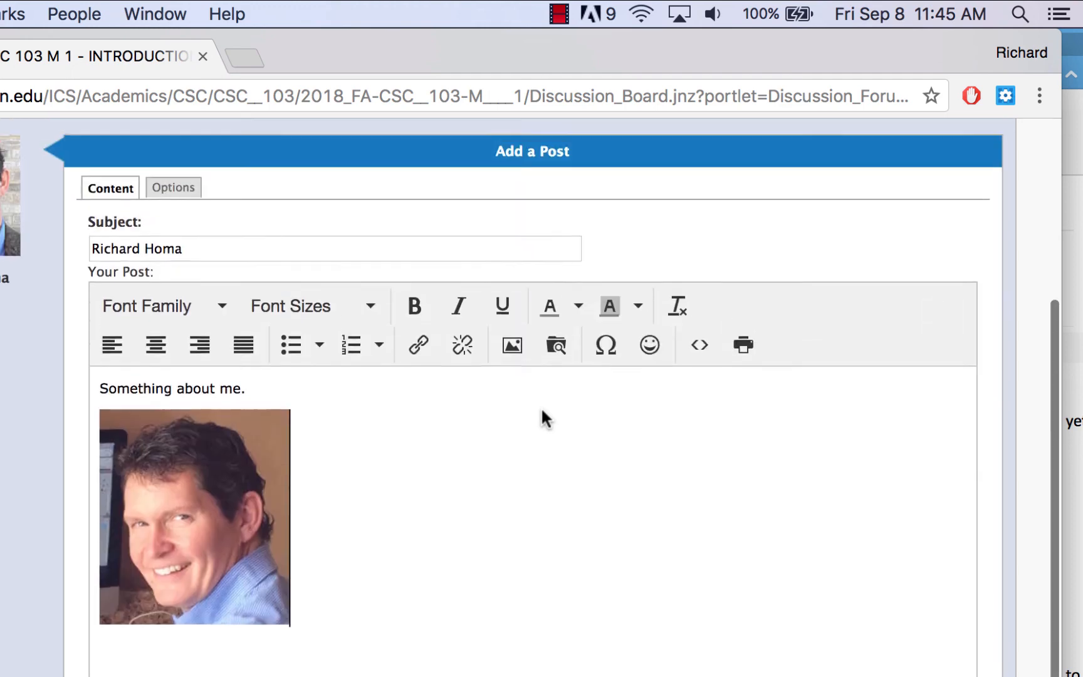
pyautogui.scroll(4, 541, 407)
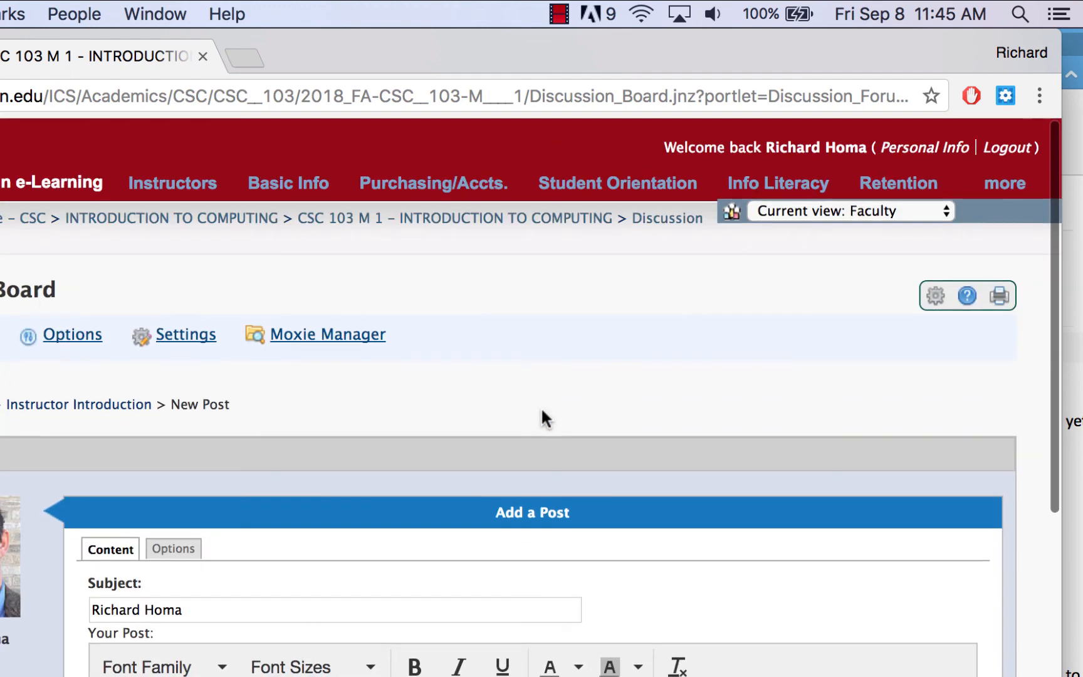